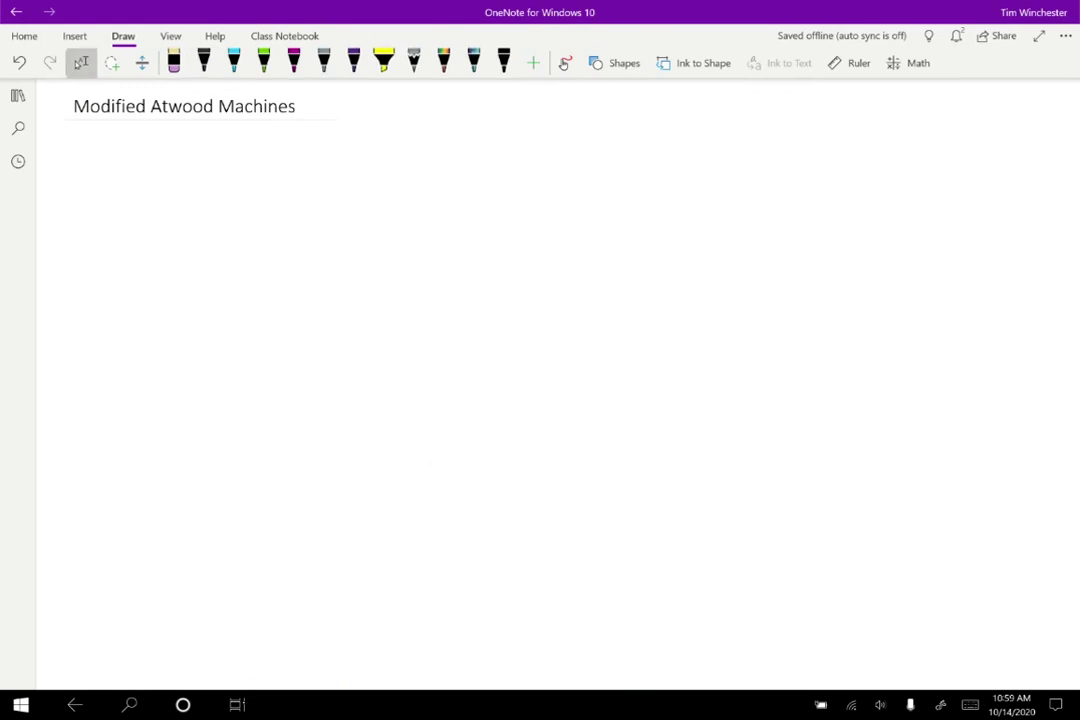
Sketch the table edge, the table block and the hanging block labelled m2, plus an arrow at the tabletop
mouse_move(78, 195)
left_mouse_down()
mouse_move(238, 183)
mouse_move(242, 337)
left_mouse_up()
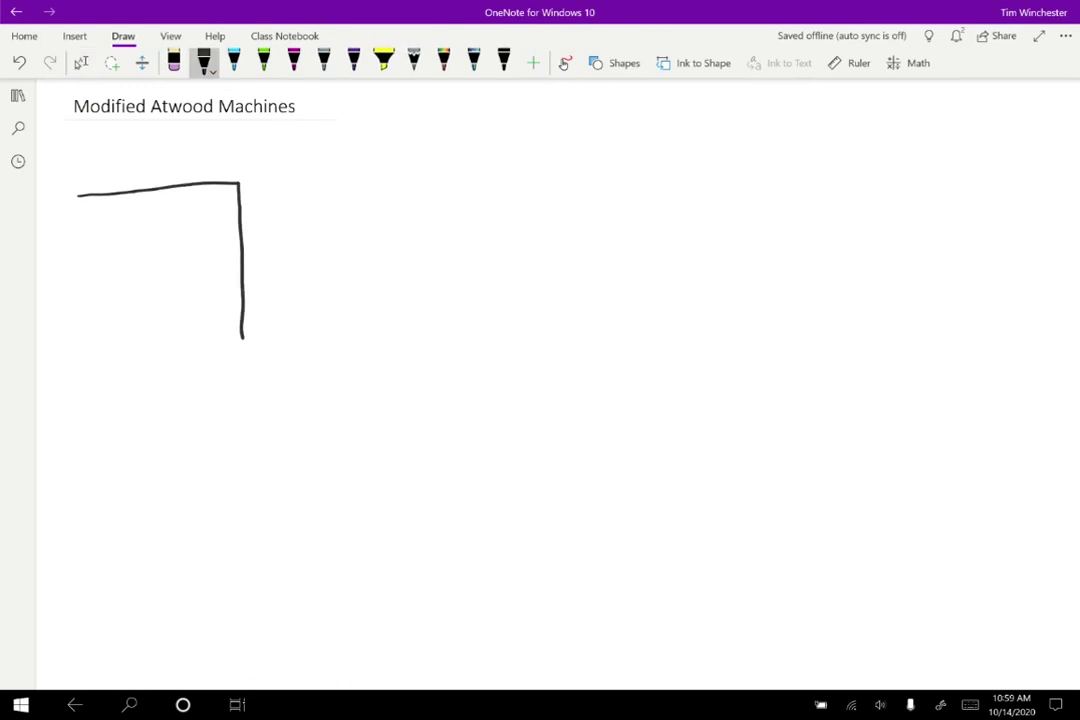
mouse_move(127, 196)
left_mouse_down()
mouse_move(124, 164)
mouse_move(168, 168)
mouse_move(169, 186)
mouse_move(244, 166)
mouse_move(256, 172)
mouse_move(244, 175)
mouse_move(278, 283)
mouse_move(248, 274)
mouse_move(247, 252)
left_mouse_up()
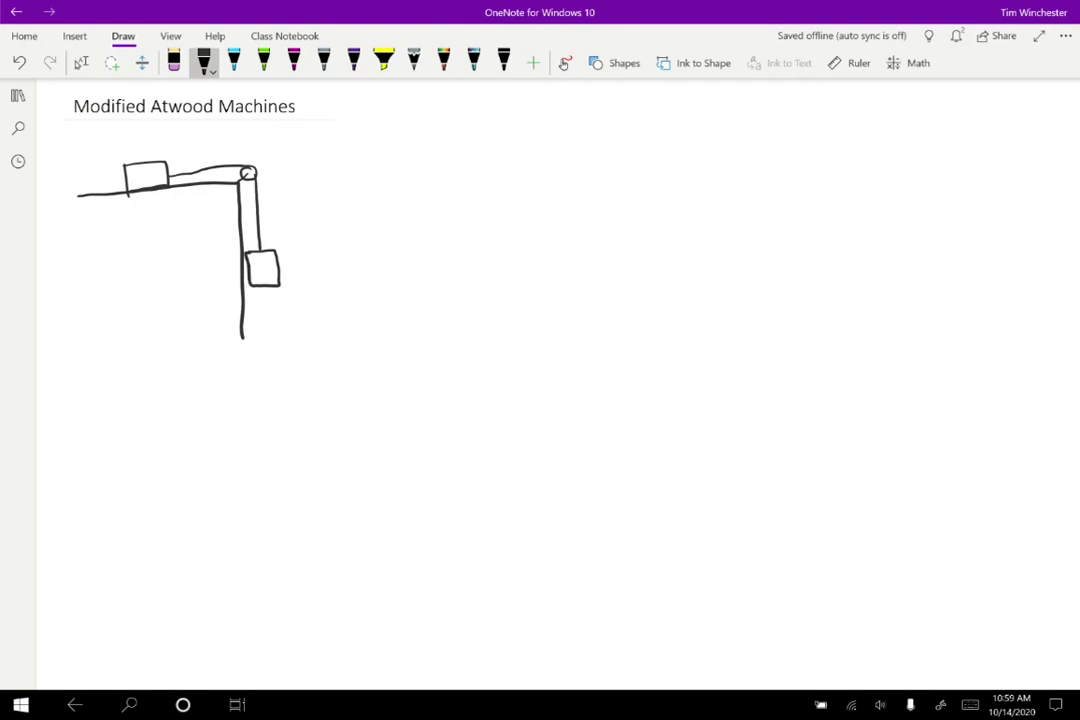
left_click_drag(131, 173, 141, 175)
left_click_drag(255, 270, 276, 265)
left_click_drag(122, 222, 151, 203)
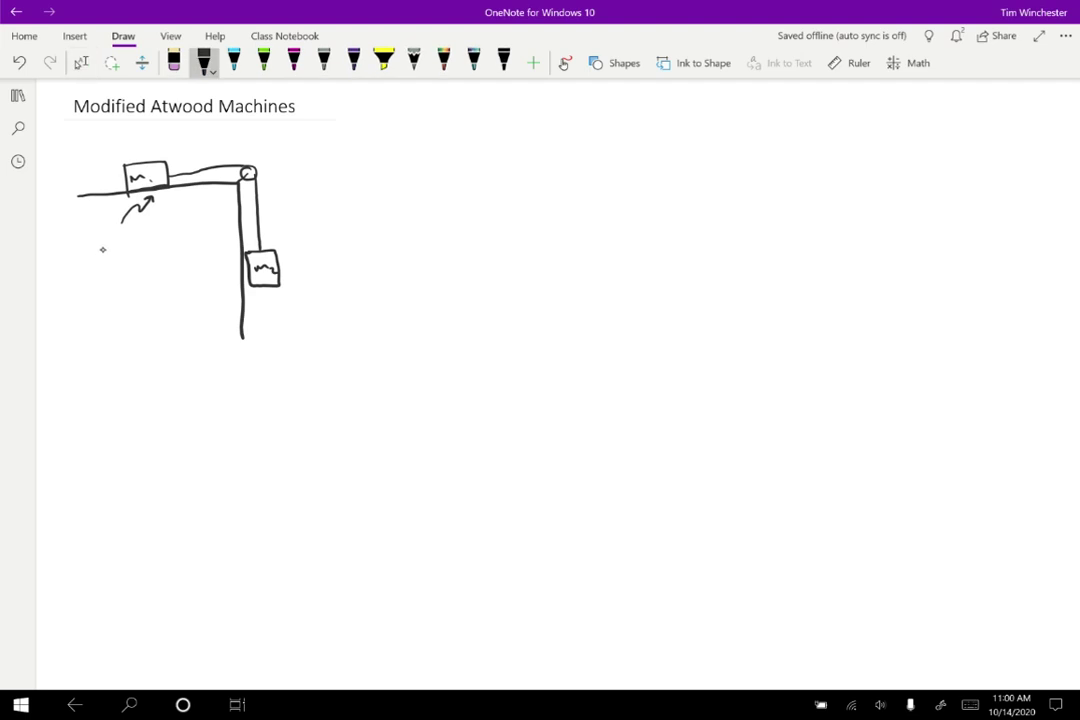
Write the friction coefficient μk = 0.1 beside the table
left_click_drag(99, 252, 150, 249)
left_click_drag(162, 243, 162, 243)
left_click(170, 250)
left_click_drag(177, 241, 178, 251)
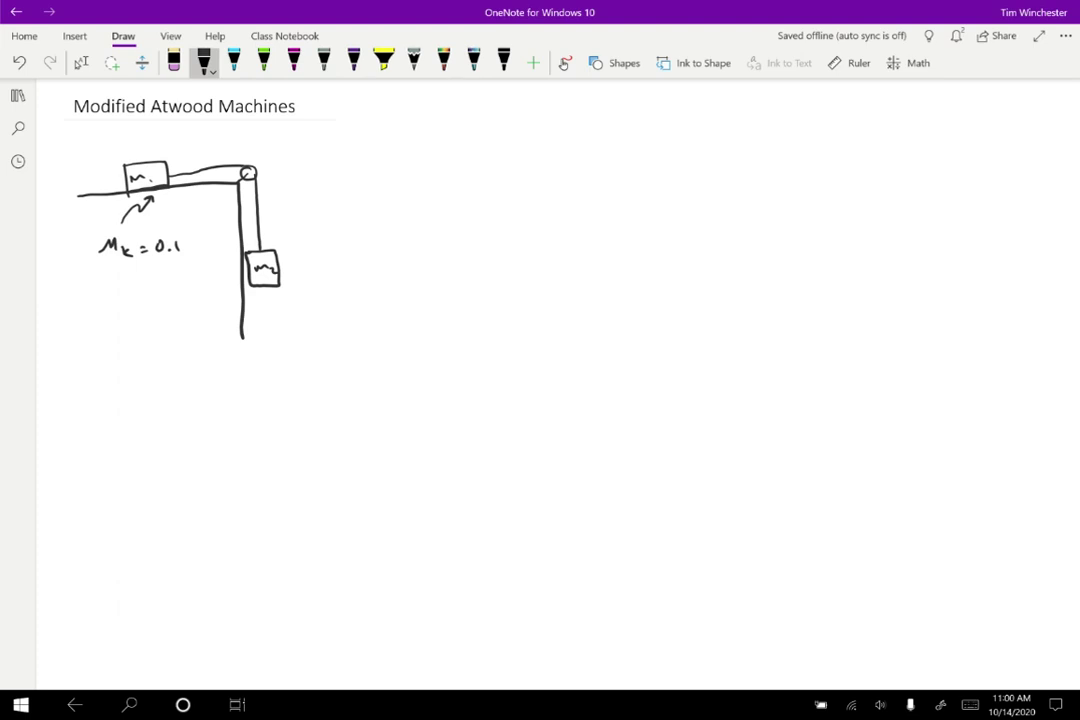
Label the blocks 5 kg and 10 kg and write a? below the hanging block
left_click_drag(129, 138, 128, 149)
left_click_drag(129, 138, 147, 152)
left_click_drag(154, 142, 158, 154)
left_click_drag(290, 262, 291, 274)
left_click_drag(300, 263, 310, 275)
left_click_drag(317, 264, 320, 279)
left_click_drag(277, 338, 284, 348)
left_click(294, 348)
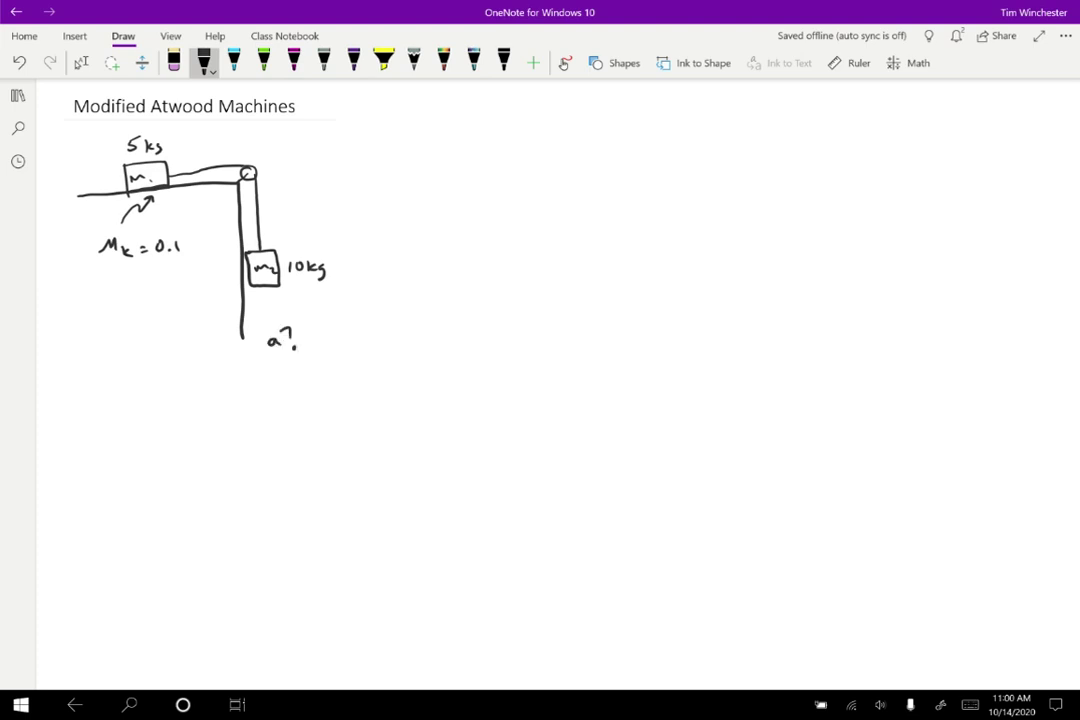
Start m1's free-body diagram with an underlined heading, a downward G1E arrow and an upward N1T arrow
left_click_drag(426, 156, 468, 168)
mouse_move(437, 279)
left_mouse_down()
mouse_move(437, 325)
mouse_move(490, 336)
left_mouse_up()
left_click_drag(480, 329, 488, 329)
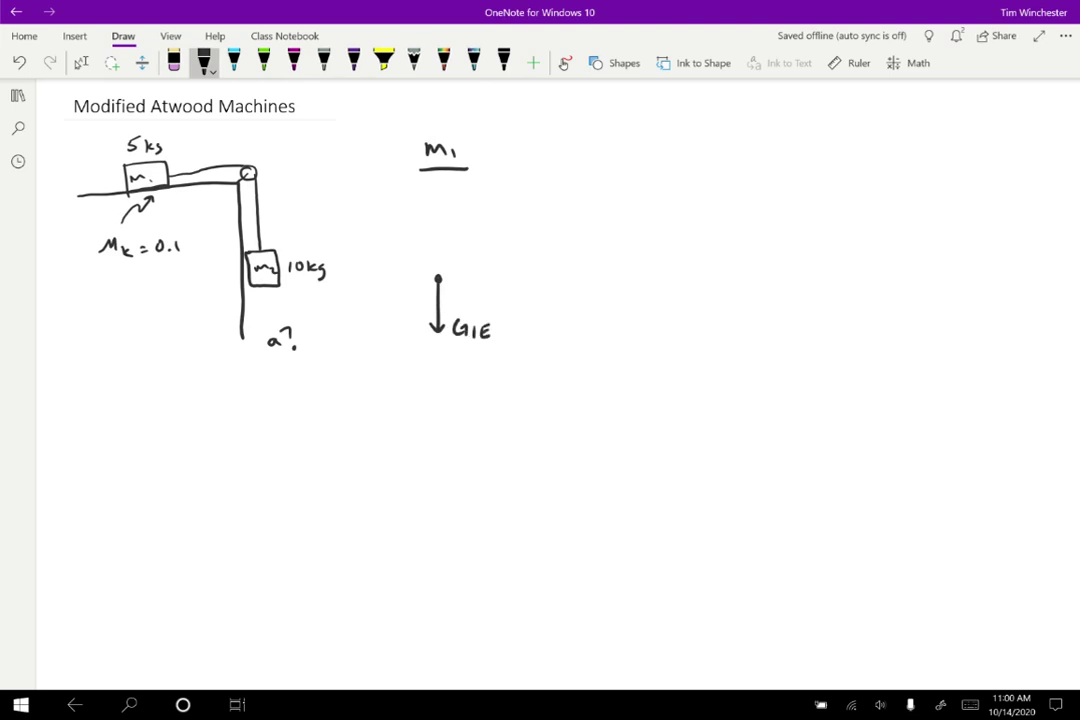
mouse_move(437, 278)
left_mouse_down()
mouse_move(437, 222)
mouse_move(444, 233)
mouse_move(474, 220)
left_mouse_up()
mouse_move(478, 222)
left_mouse_down()
mouse_move(479, 232)
mouse_move(493, 222)
left_mouse_up()
left_click_drag(485, 222, 485, 234)
Add m1's rightward tension arrow T1s and leftward friction arrow f1T
left_click_drag(437, 278, 491, 278)
mouse_move(478, 271)
left_mouse_down()
mouse_move(478, 285)
mouse_move(516, 267)
left_mouse_up()
mouse_move(509, 268)
left_mouse_down()
mouse_move(509, 283)
mouse_move(531, 285)
left_mouse_up()
mouse_move(437, 279)
left_mouse_down()
mouse_move(412, 280)
mouse_move(421, 288)
mouse_move(390, 294)
mouse_move(384, 312)
left_mouse_up()
left_click_drag(380, 302, 414, 299)
left_click_drag(409, 300, 409, 311)
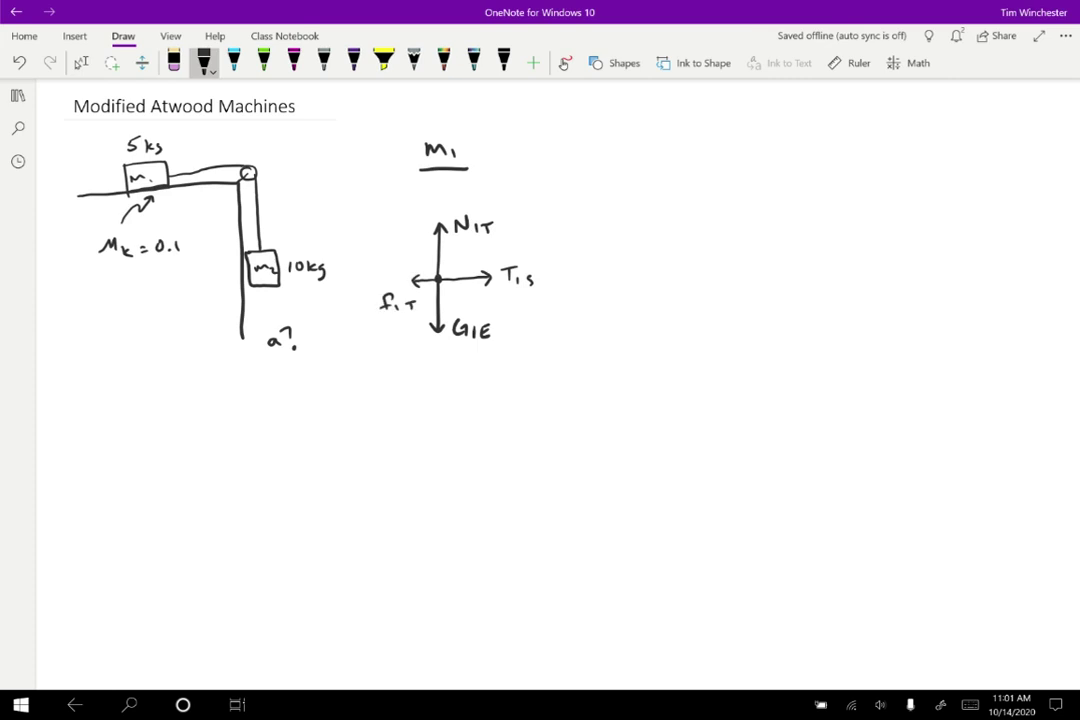
Draw m2's free-body diagram with an underlined heading, a downward G2E arrow and an upward T2s arrow
left_click_drag(709, 135, 740, 146)
left_click_drag(697, 156, 759, 154)
mouse_move(720, 257)
left_mouse_down()
mouse_move(710, 377)
mouse_move(719, 366)
left_mouse_up()
mouse_move(741, 322)
left_mouse_down()
mouse_move(741, 338)
mouse_move(779, 334)
left_mouse_up()
left_click_drag(720, 258, 722, 184)
mouse_move(722, 184)
left_mouse_down()
mouse_move(749, 213)
mouse_move(760, 195)
left_mouse_up()
left_click_drag(762, 199, 776, 212)
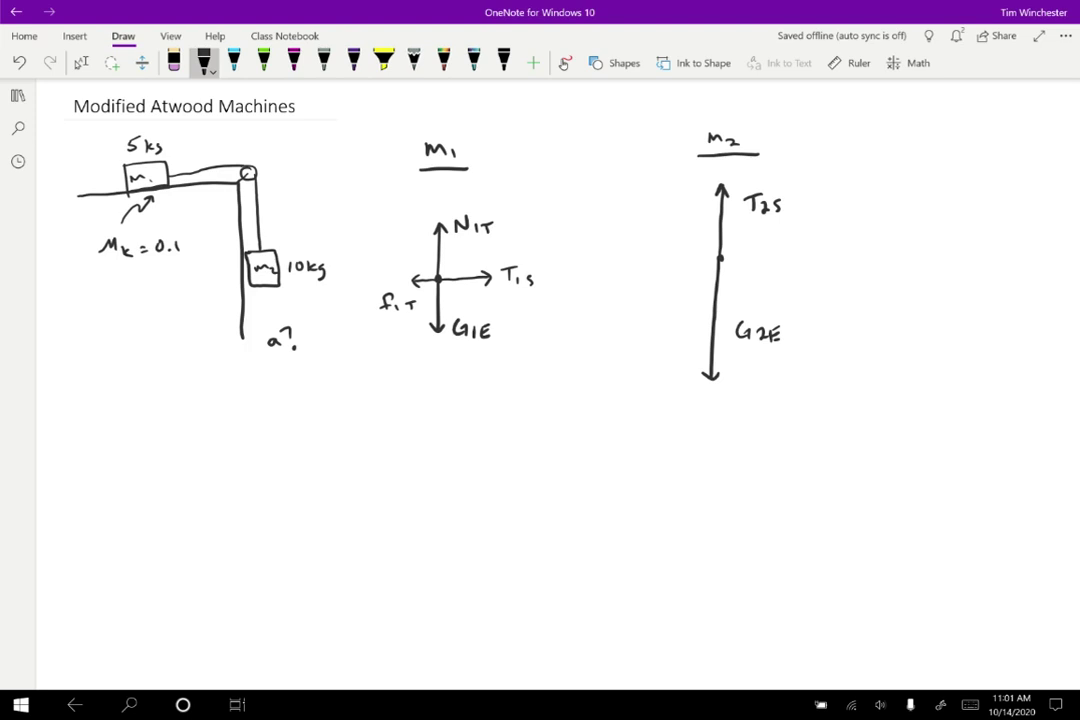
Under m2's diagram write N2L: G2E − T2s = m2a2, marking downward as positive
mouse_move(653, 407)
left_mouse_down()
mouse_move(652, 428)
mouse_move(669, 407)
mouse_move(685, 426)
left_mouse_up()
left_click_drag(689, 407, 697, 424)
left_click(704, 411)
left_click(704, 418)
mouse_move(862, 241)
left_mouse_down()
mouse_move(862, 272)
mouse_move(881, 261)
left_mouse_up()
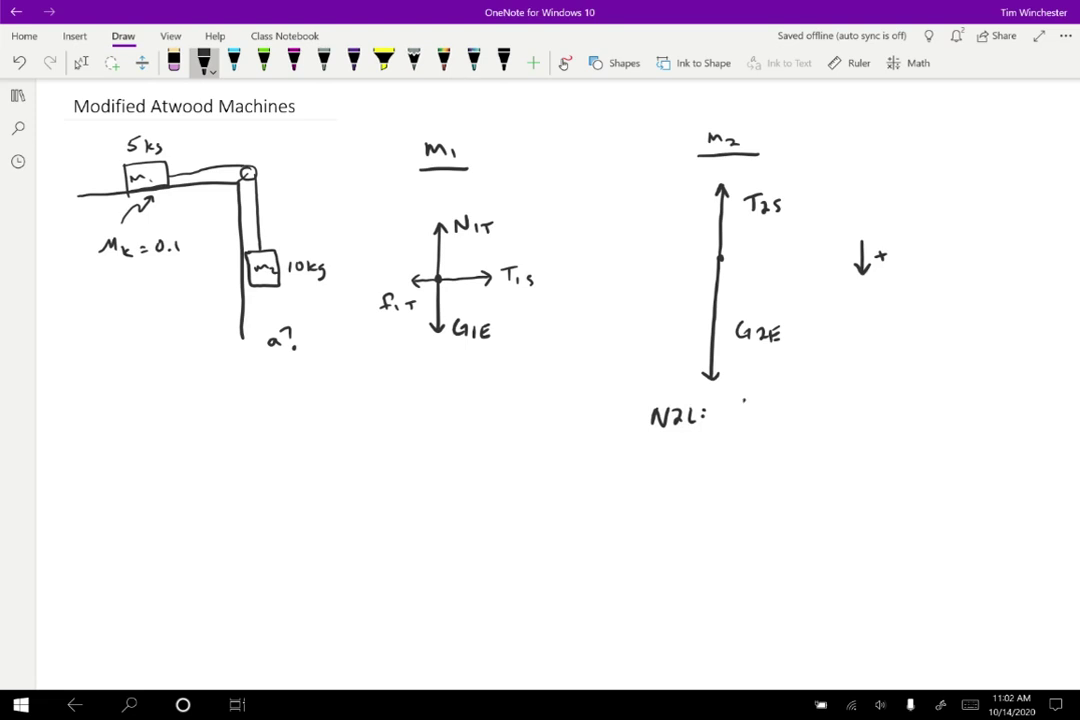
mouse_move(748, 404)
left_mouse_down()
mouse_move(746, 413)
mouse_move(774, 418)
mouse_move(818, 397)
mouse_move(812, 415)
left_mouse_up()
mouse_move(819, 402)
left_mouse_down()
mouse_move(831, 413)
mouse_move(862, 398)
left_mouse_up()
left_click_drag(848, 406, 938, 408)
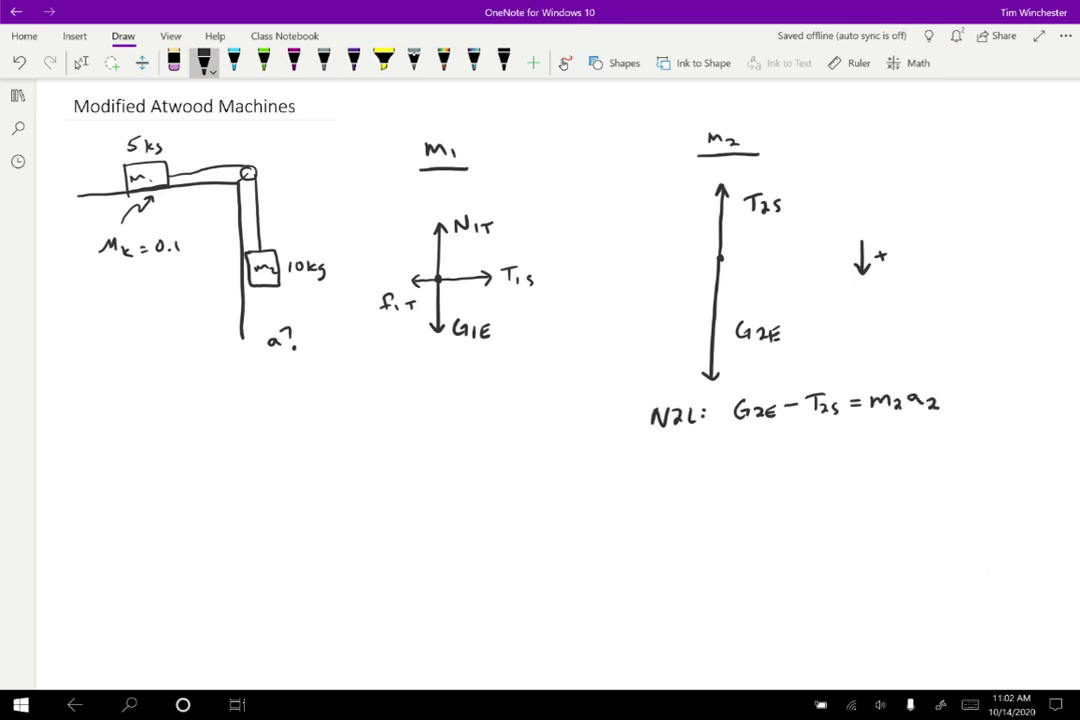
Write N2L under m1's diagram and draw labelled x-y axes beside m1
left_click_drag(284, 414, 297, 399)
left_click_drag(300, 401, 325, 412)
left_click(335, 403)
left_click(335, 411)
mouse_move(577, 254)
left_mouse_down()
mouse_move(576, 289)
mouse_move(591, 272)
mouse_move(617, 273)
mouse_move(599, 280)
left_mouse_up()
mouse_move(617, 268)
left_mouse_down()
mouse_move(608, 280)
mouse_move(590, 255)
left_mouse_up()
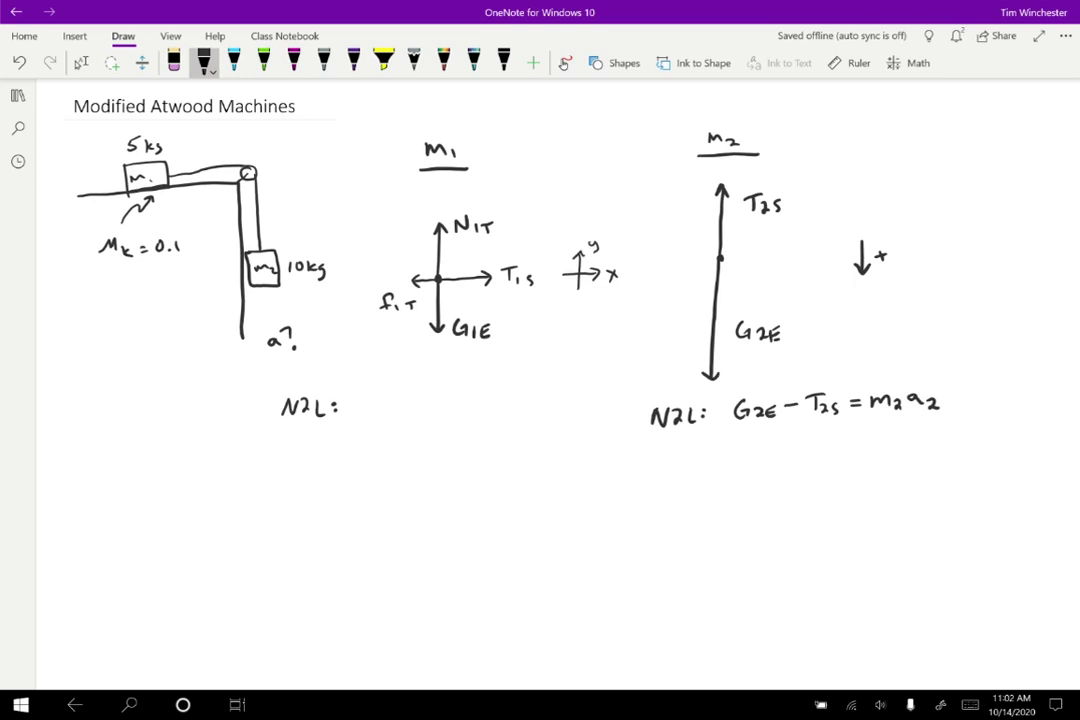
Write m1's x equation: T1s − f1T = m1a1
mouse_move(348, 398)
left_mouse_down()
mouse_move(361, 410)
mouse_move(348, 410)
mouse_move(404, 390)
left_mouse_up()
left_click(367, 400)
left_click(367, 408)
left_click_drag(396, 391, 403, 408)
mouse_move(412, 399)
left_mouse_down()
mouse_move(407, 408)
mouse_move(451, 400)
left_mouse_up()
left_click_drag(456, 398, 470, 398)
mouse_move(465, 398)
left_mouse_down()
mouse_move(464, 407)
mouse_move(489, 397)
left_mouse_up()
left_click_drag(478, 404, 520, 406)
left_click_drag(538, 396, 535, 407)
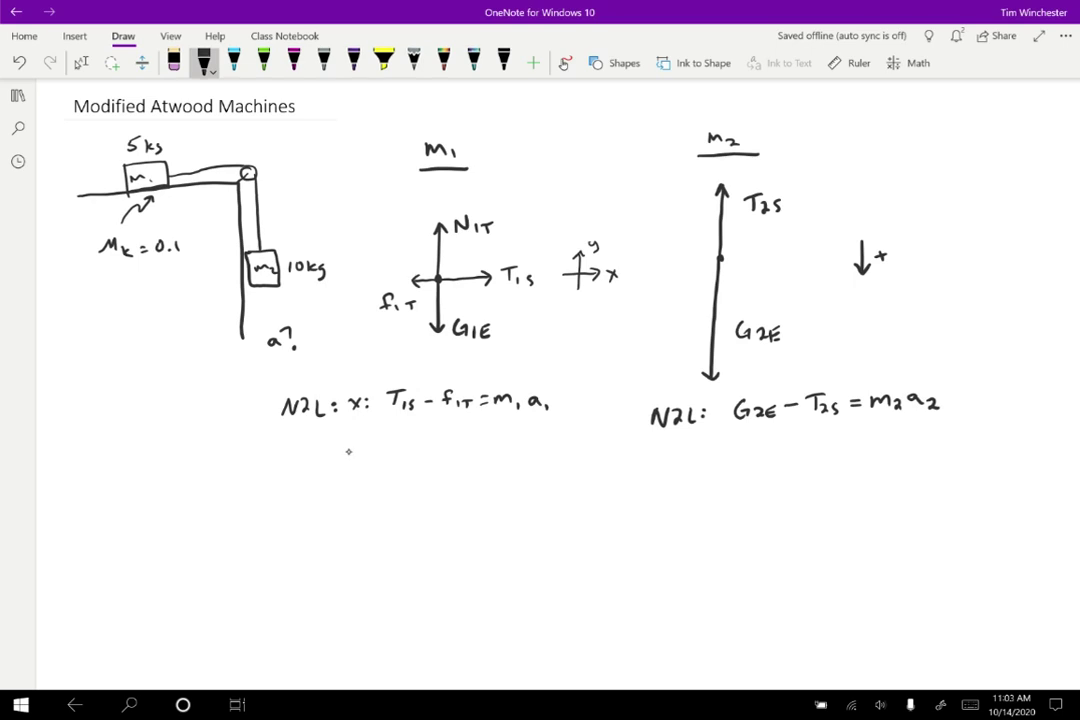
Write m1's y equation: N1T − G1E = 0
mouse_move(344, 449)
left_mouse_down()
mouse_move(348, 466)
mouse_move(399, 441)
mouse_move(407, 456)
left_mouse_up()
left_click(368, 451)
left_click(368, 461)
left_click_drag(410, 447, 419, 447)
mouse_move(415, 447)
left_mouse_down()
mouse_move(414, 456)
mouse_move(489, 456)
mouse_move(512, 444)
mouse_move(530, 455)
mouse_move(530, 441)
left_mouse_up()
left_click(487, 449)
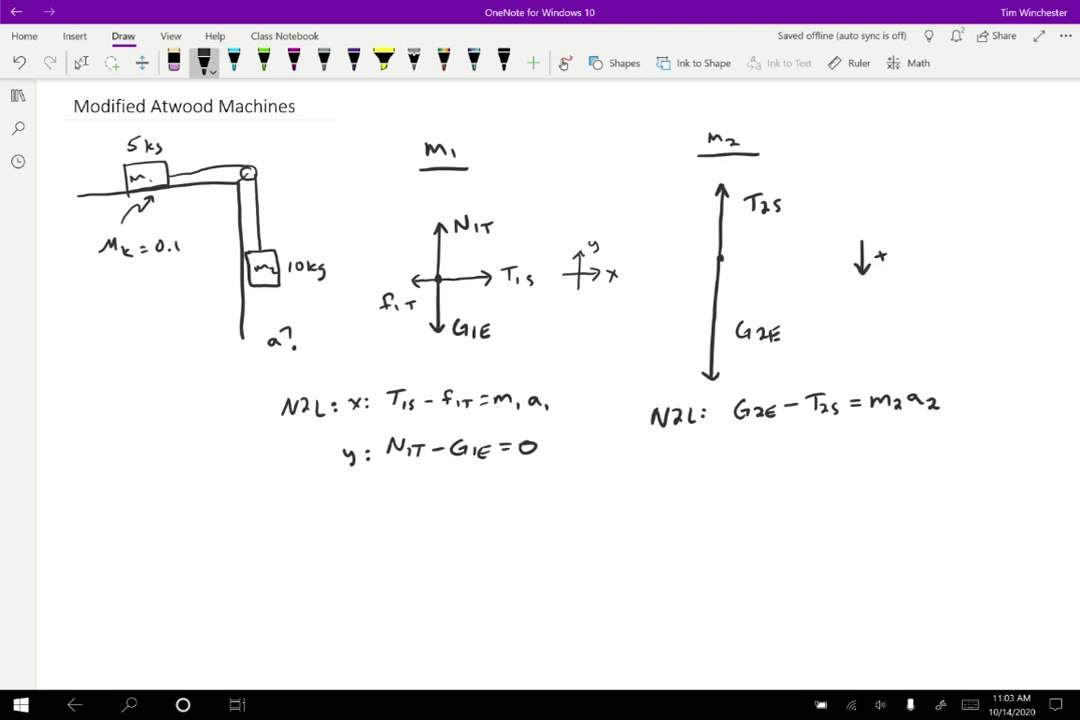
Write T1s = T2s below the equations
mouse_move(400, 500)
left_mouse_down()
mouse_move(400, 515)
mouse_move(411, 499)
left_mouse_up()
left_click_drag(412, 506, 418, 514)
left_click_drag(428, 509, 437, 513)
left_click_drag(444, 501, 462, 501)
mouse_move(453, 501)
left_mouse_down()
mouse_move(452, 518)
mouse_move(472, 520)
left_mouse_up()
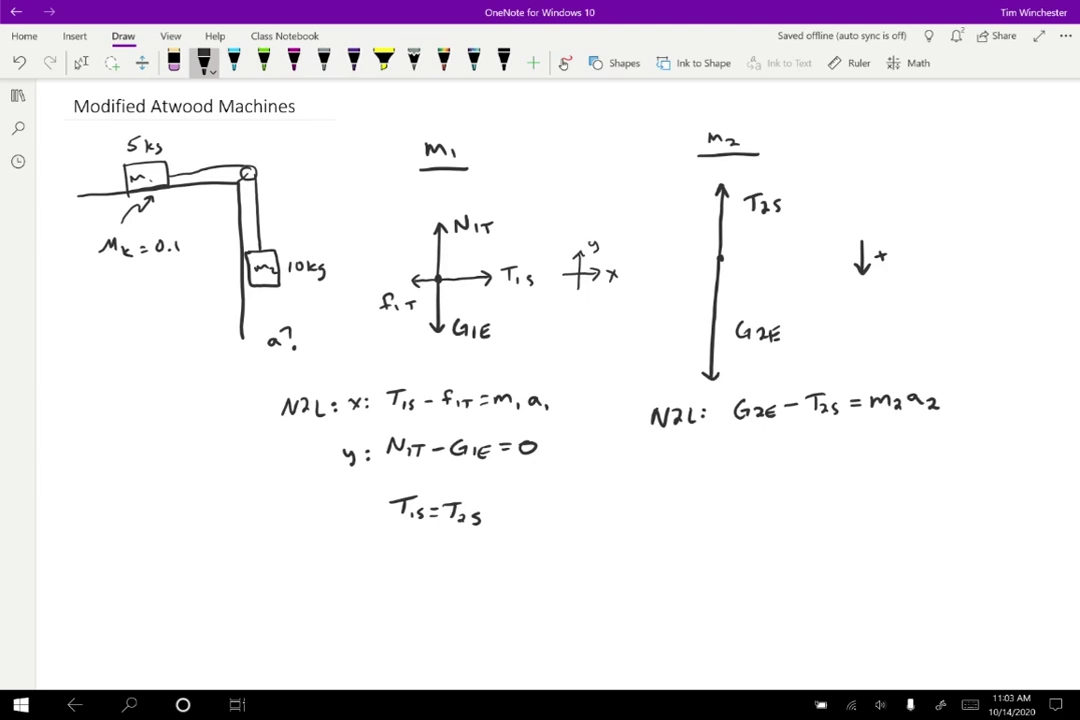
Write a1 = a2, G1E = m1g and G2E = m2g in the same row
left_click_drag(563, 507, 569, 513)
left_click_drag(581, 508, 593, 512)
left_click_drag(604, 504, 608, 516)
left_click_drag(612, 509, 622, 517)
mouse_move(699, 495)
left_mouse_down()
mouse_move(693, 509)
mouse_move(757, 497)
mouse_move(800, 512)
mouse_move(856, 488)
mouse_move(958, 512)
left_mouse_up()
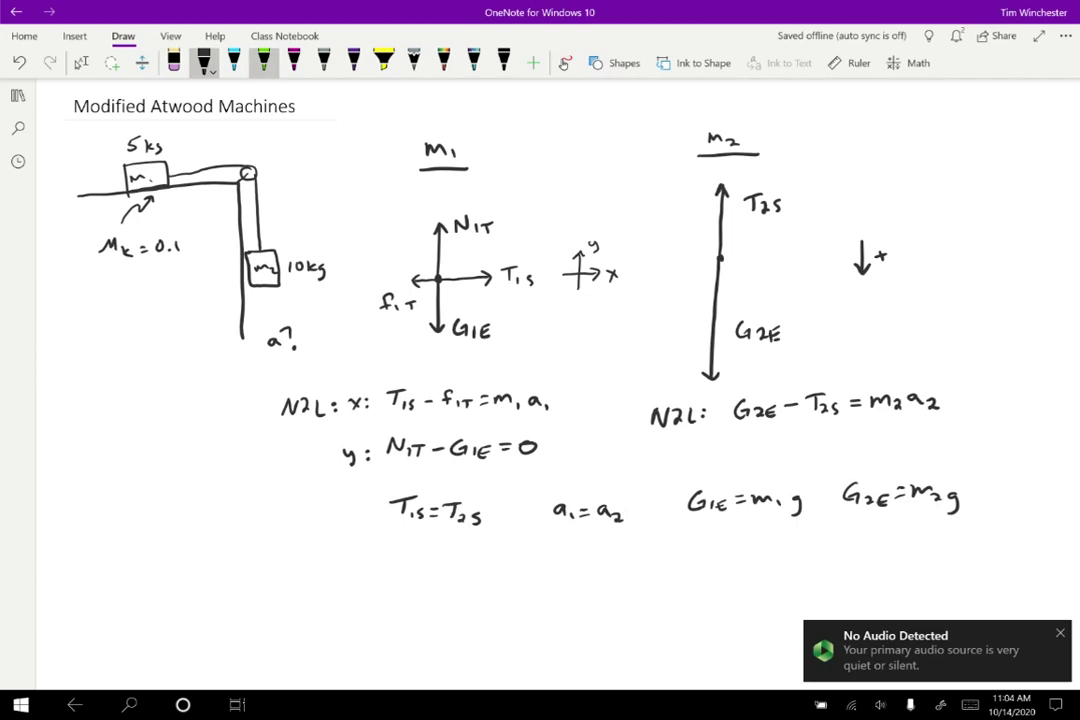
left_click(264, 62)
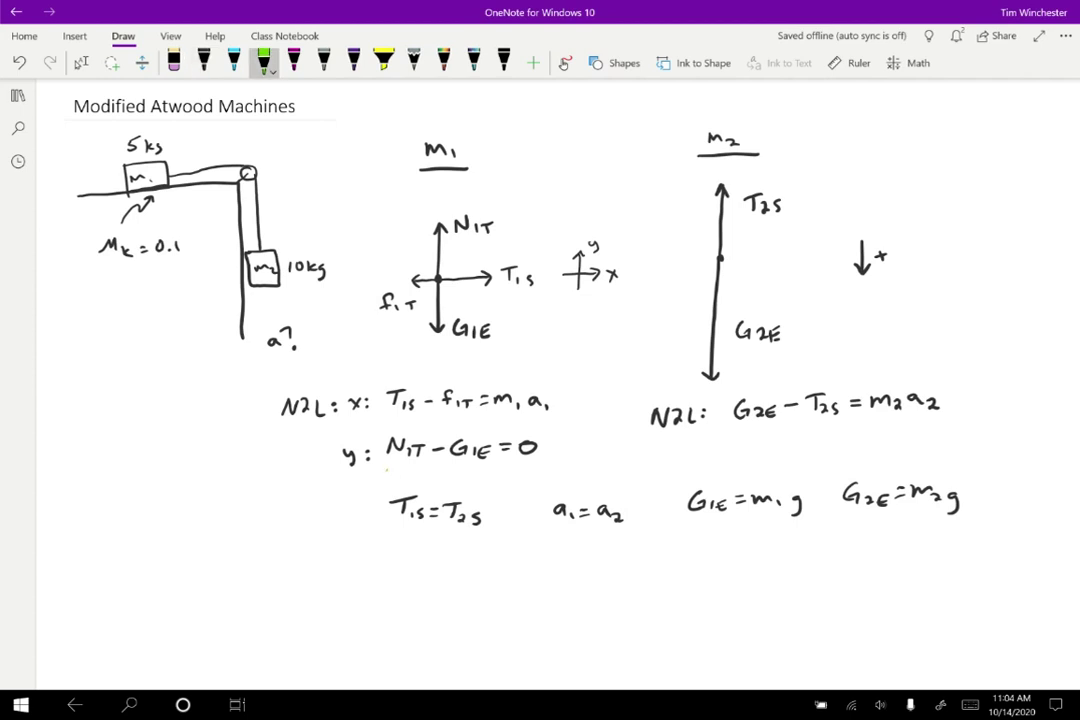
Underline the y equation in green, then write N1T = m1g in black below
left_click_drag(386, 467, 547, 476)
left_click(204, 62)
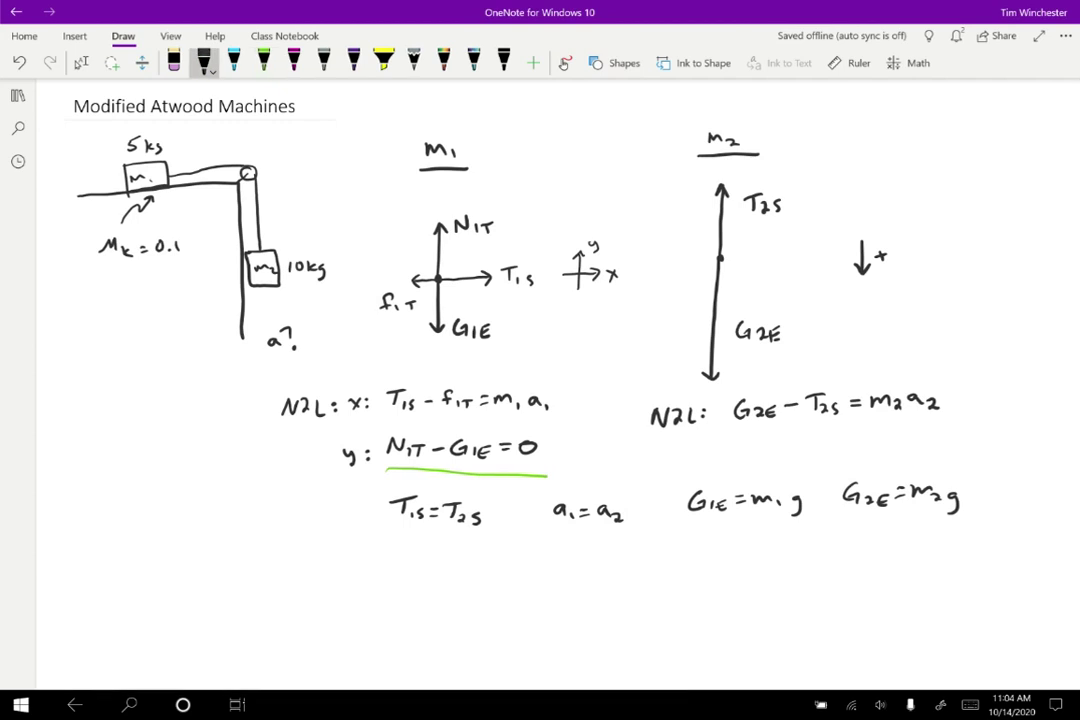
mouse_move(388, 572)
left_mouse_down()
mouse_move(389, 556)
mouse_move(405, 553)
left_mouse_up()
mouse_move(414, 558)
left_mouse_down()
mouse_move(414, 570)
mouse_move(431, 562)
left_mouse_up()
mouse_move(425, 562)
left_mouse_down()
mouse_move(425, 571)
mouse_move(457, 562)
left_mouse_up()
mouse_move(447, 569)
left_mouse_down()
mouse_move(470, 562)
mouse_move(481, 572)
left_mouse_up()
left_click_drag(484, 563, 496, 590)
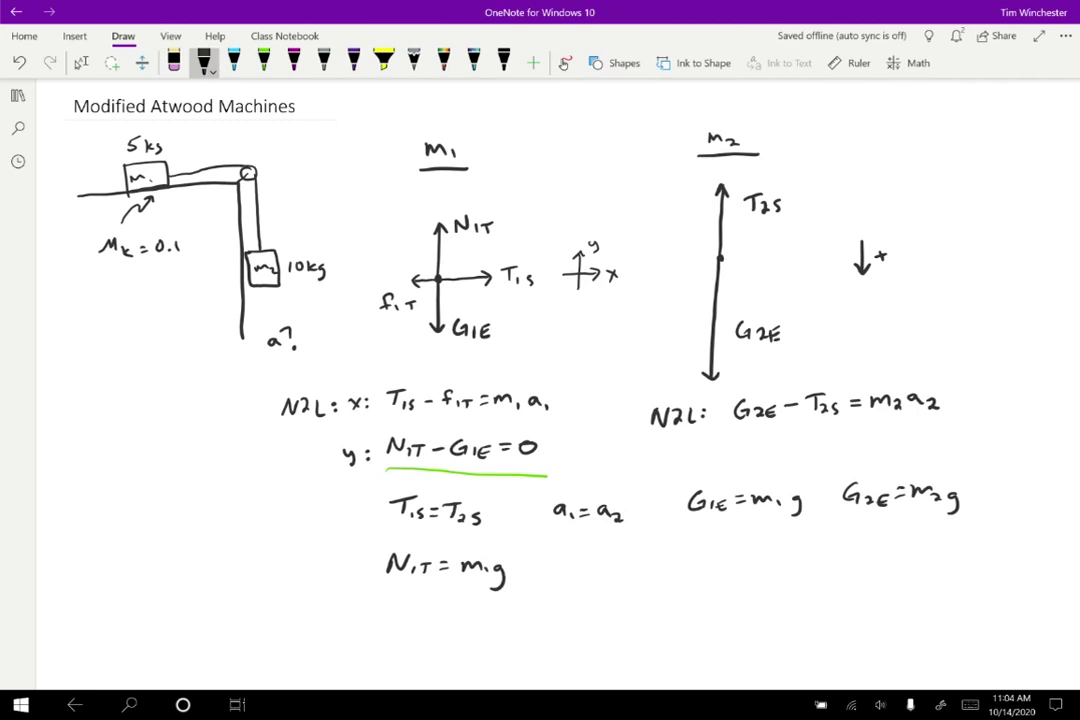
Write m1's simplified equation T − f1T = m1a
scroll(378, 510, "down", 3)
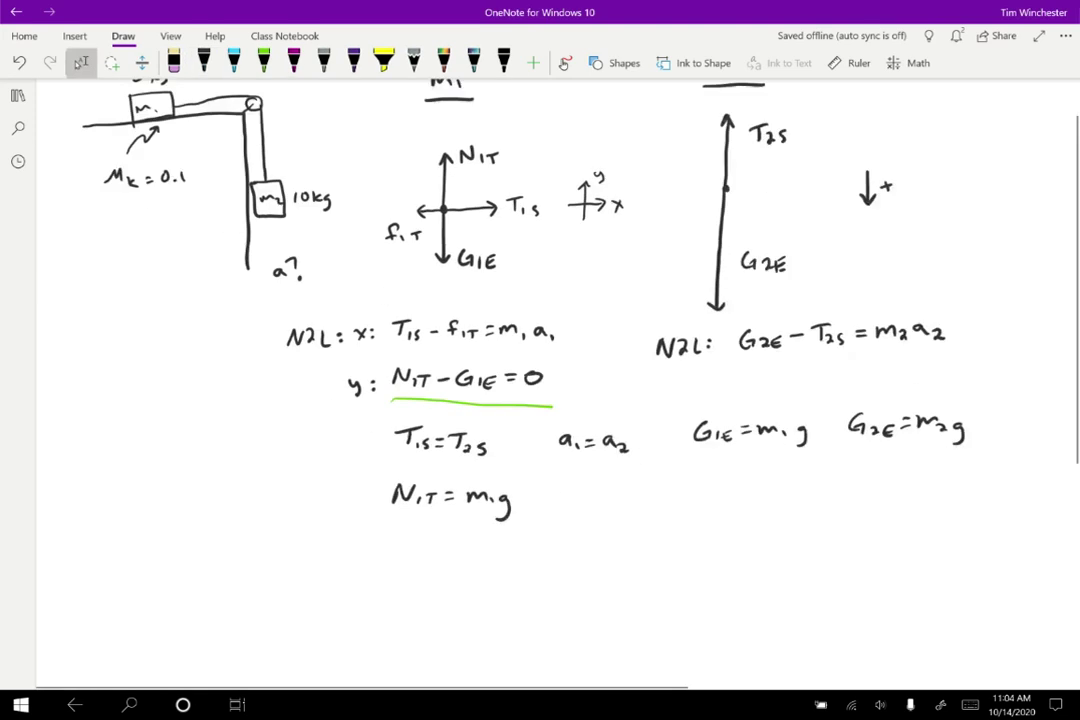
mouse_move(386, 496)
left_mouse_down()
mouse_move(383, 515)
mouse_move(404, 496)
left_mouse_up()
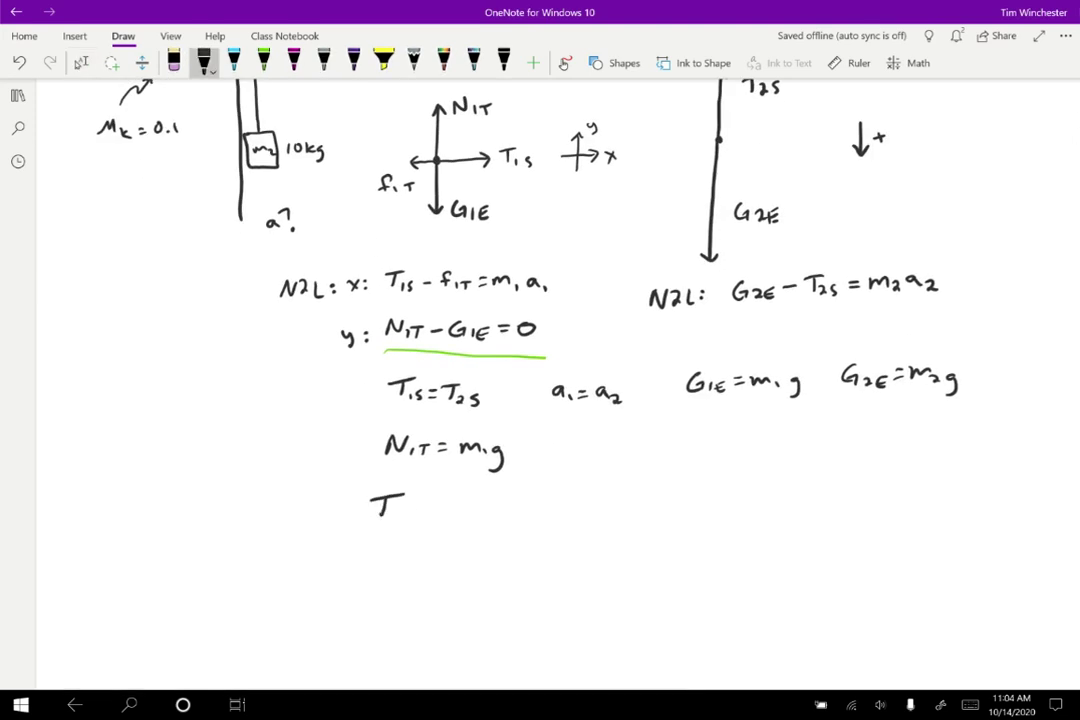
left_click_drag(410, 508, 423, 508)
mouse_move(446, 497)
left_mouse_down()
mouse_move(432, 516)
mouse_move(466, 505)
left_mouse_up()
mouse_move(460, 505)
left_mouse_down()
mouse_move(459, 516)
mouse_move(489, 505)
left_mouse_up()
left_click_drag(477, 511, 523, 513)
left_click_drag(540, 506, 543, 514)
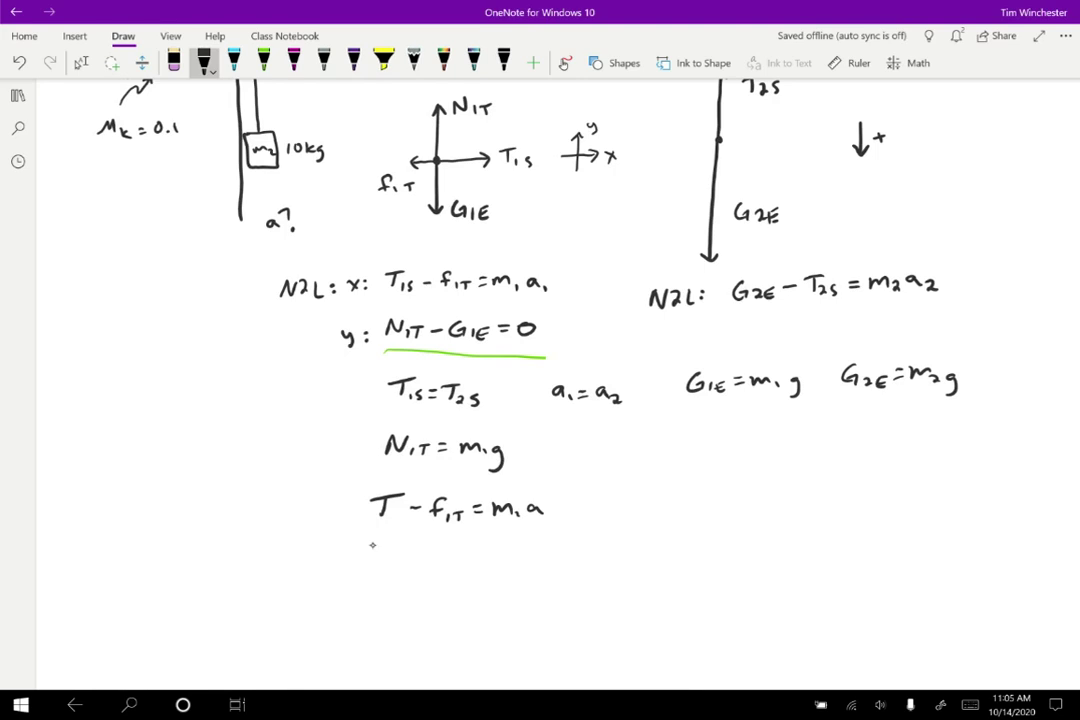
Write m2's simplified equation m2g − T = m2a below it
left_click_drag(355, 548, 388, 562)
left_click_drag(405, 553, 434, 548)
mouse_move(442, 542)
left_mouse_down()
mouse_move(443, 556)
mouse_move(448, 538)
mouse_move(519, 550)
left_mouse_up()
mouse_move(521, 541)
left_mouse_down()
mouse_move(531, 552)
mouse_move(555, 547)
left_mouse_up()
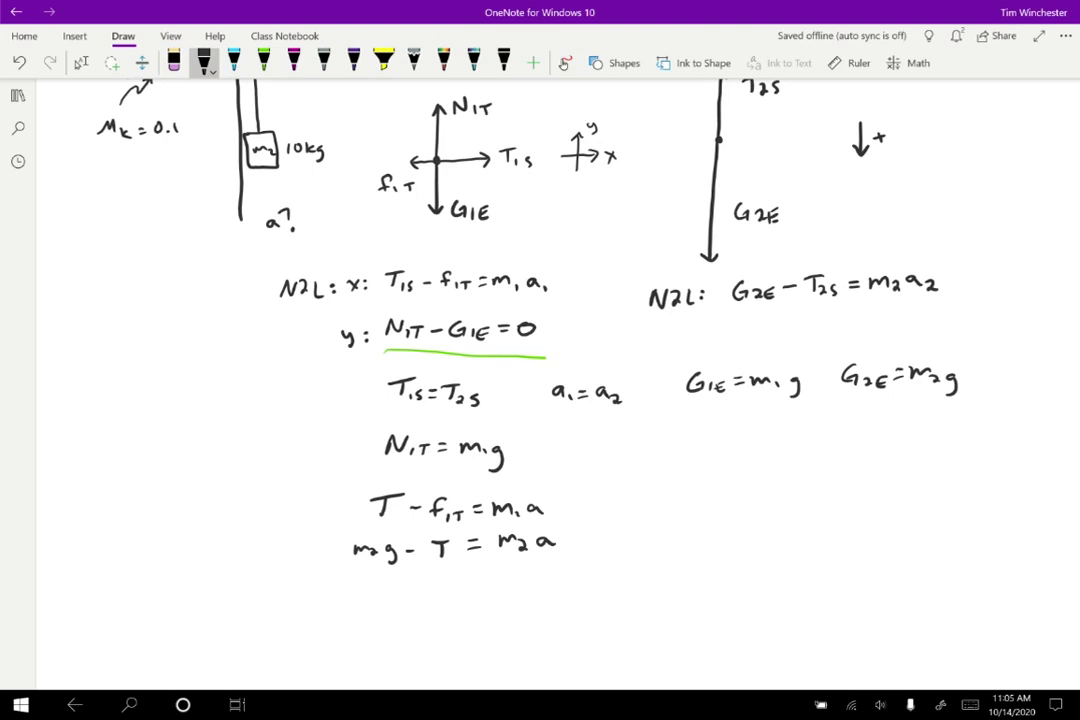
Write the kinetic friction formula fk = μk N
mouse_move(696, 457)
left_mouse_down()
mouse_move(689, 482)
mouse_move(707, 482)
left_mouse_up()
left_click_drag(712, 470, 725, 470)
mouse_move(712, 477)
left_mouse_down()
mouse_move(749, 465)
mouse_move(758, 480)
left_mouse_up()
left_click_drag(761, 468, 768, 481)
left_click_drag(782, 480, 784, 457)
mouse_move(784, 457)
left_mouse_down()
mouse_move(797, 478)
mouse_move(799, 455)
left_mouse_up()
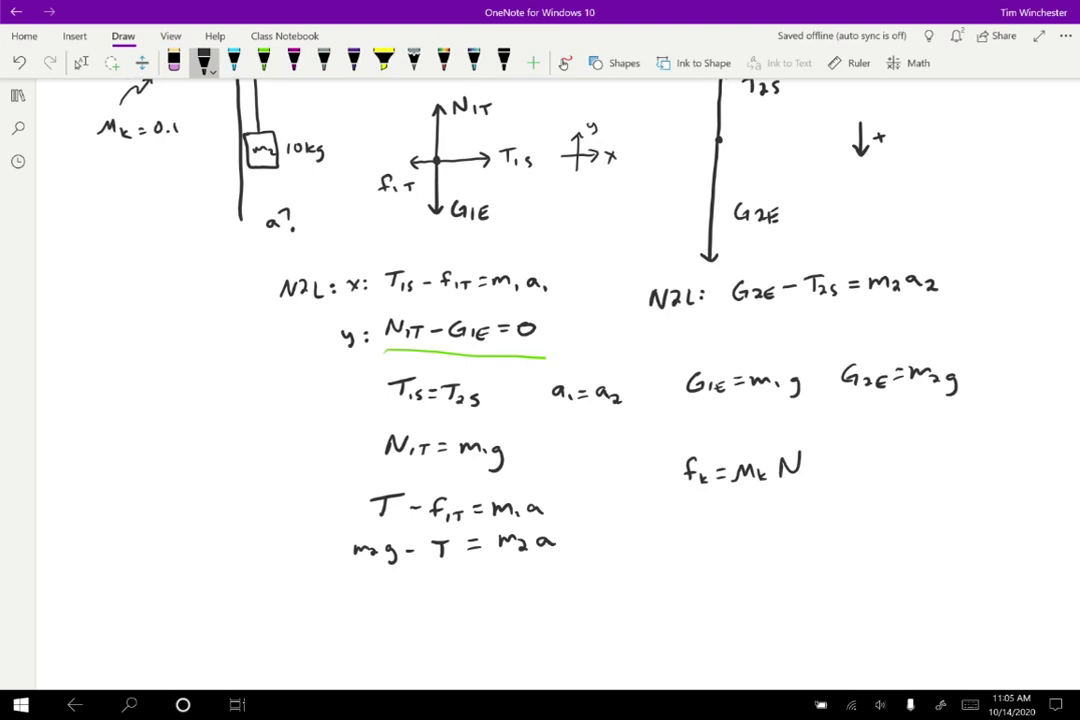
Circle μk = 0.1 and N1T = m1g in green, returning to black ink
left_click(263, 62)
left_click_drag(180, 110, 95, 153)
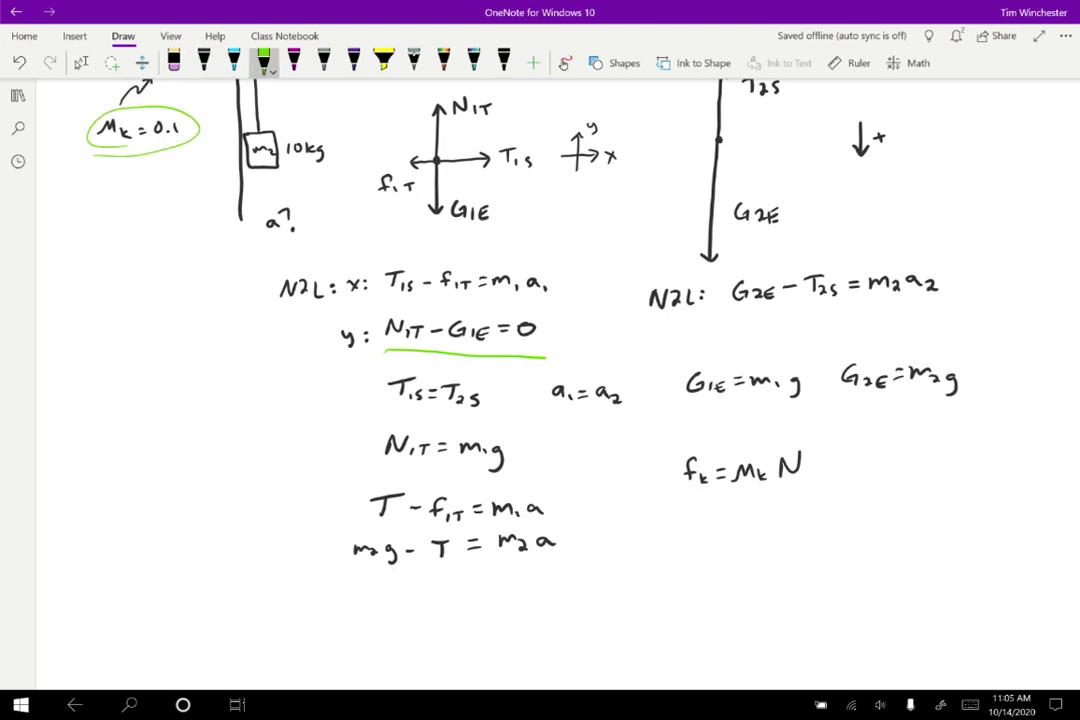
left_click(203, 62)
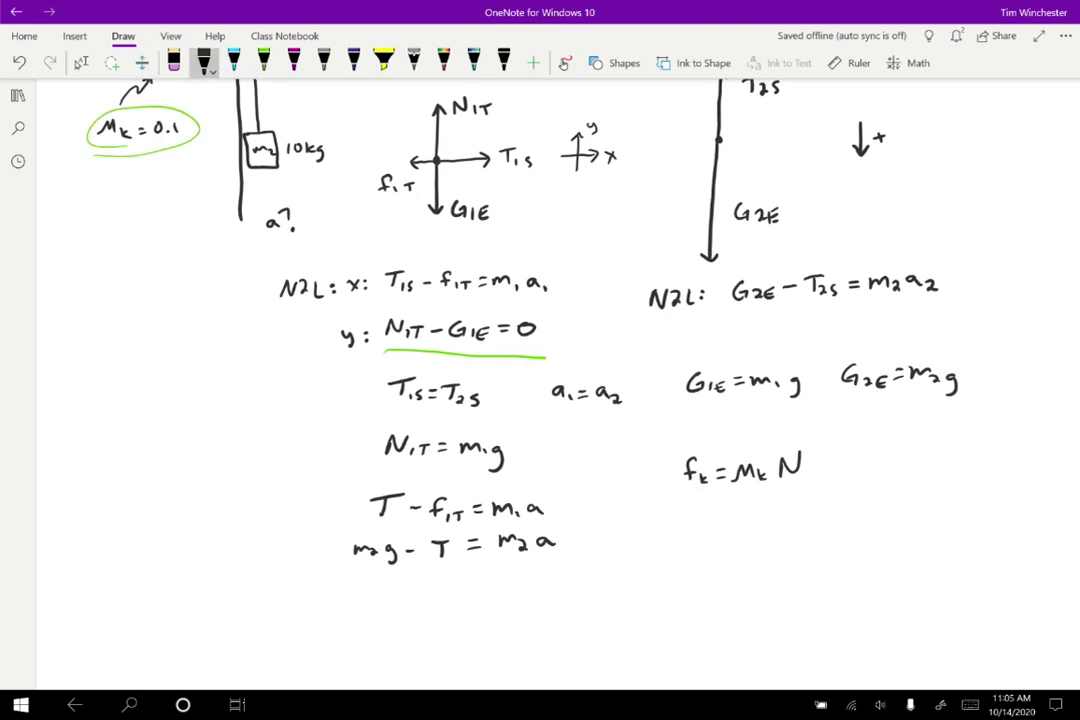
left_click(263, 62)
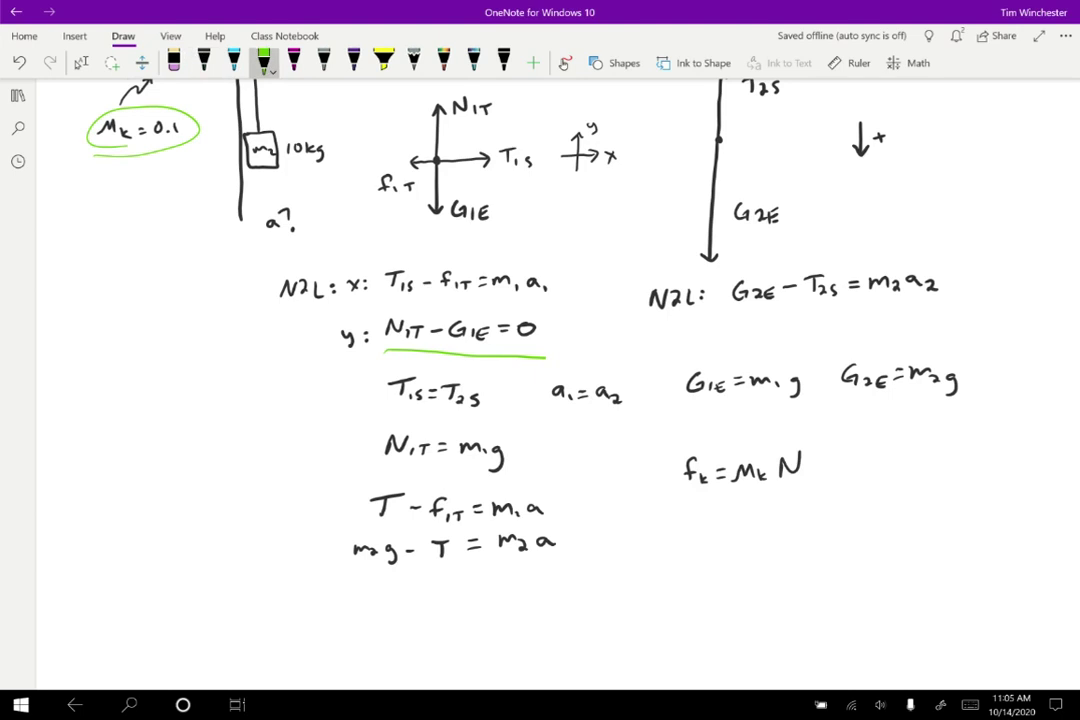
mouse_move(380, 468)
left_mouse_down()
mouse_move(500, 467)
mouse_move(385, 462)
left_mouse_up()
left_click(203, 62)
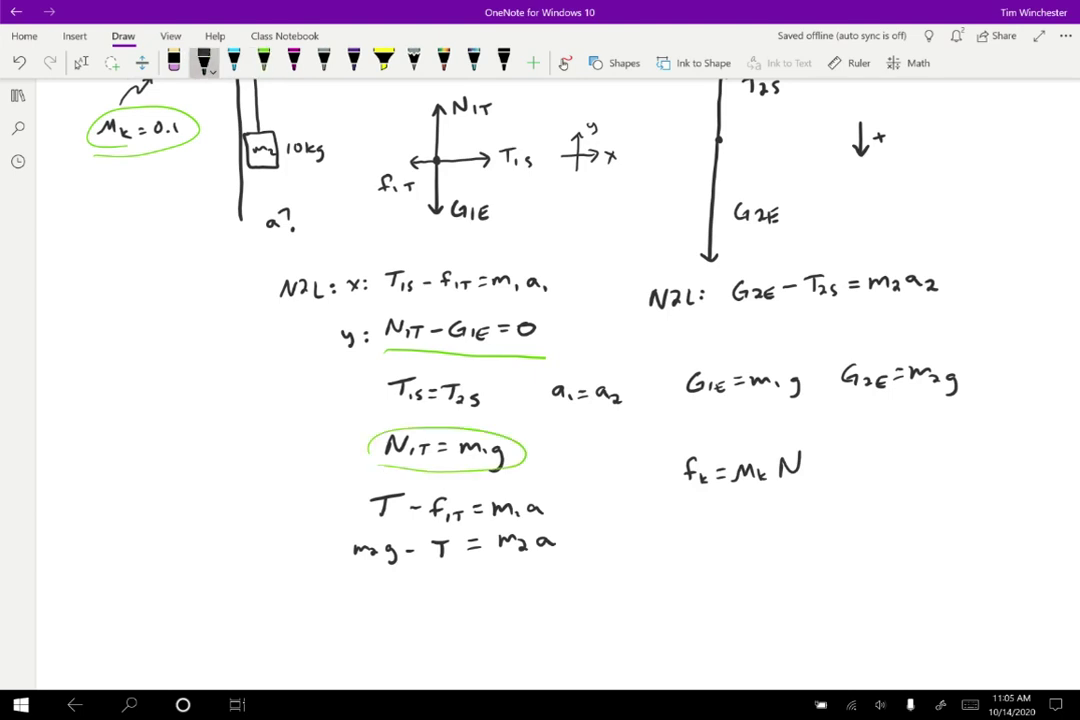
Write fk = μk m1g below the friction formula
mouse_move(703, 502)
left_mouse_down()
mouse_move(695, 519)
mouse_move(737, 511)
left_mouse_up()
left_click(708, 514)
left_click_drag(724, 517, 813, 519)
left_click(791, 514)
left_click_drag(829, 509, 822, 528)
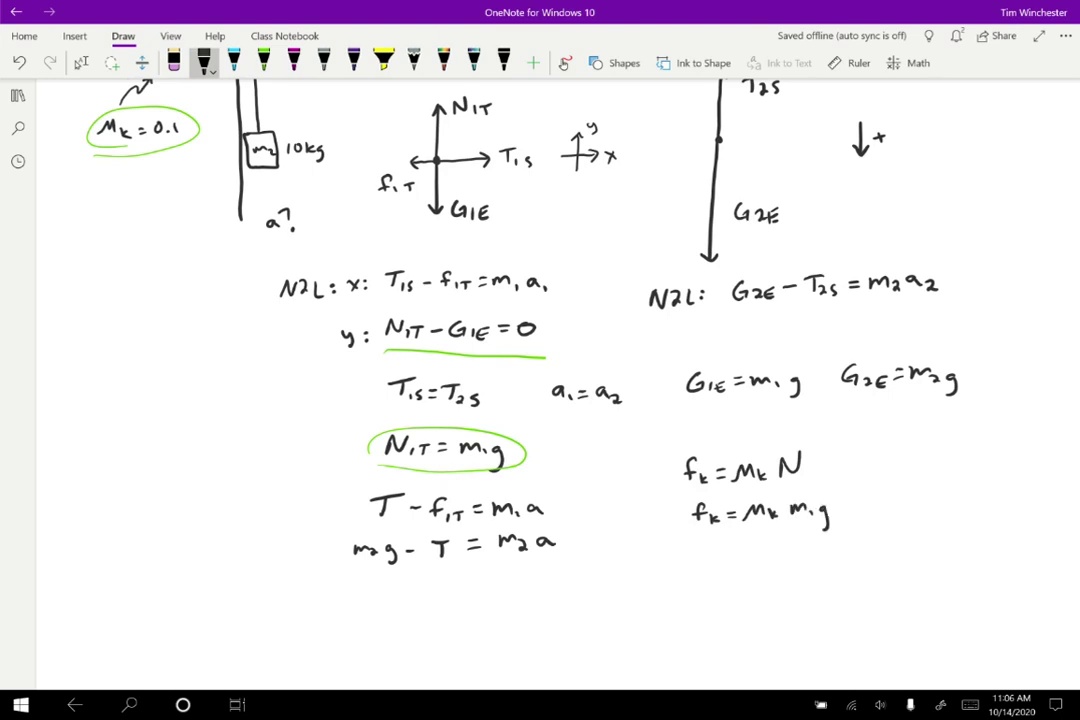
Underline N1T and f1T in magenta, then return to black ink
left_click(294, 62)
left_click_drag(383, 464, 425, 462)
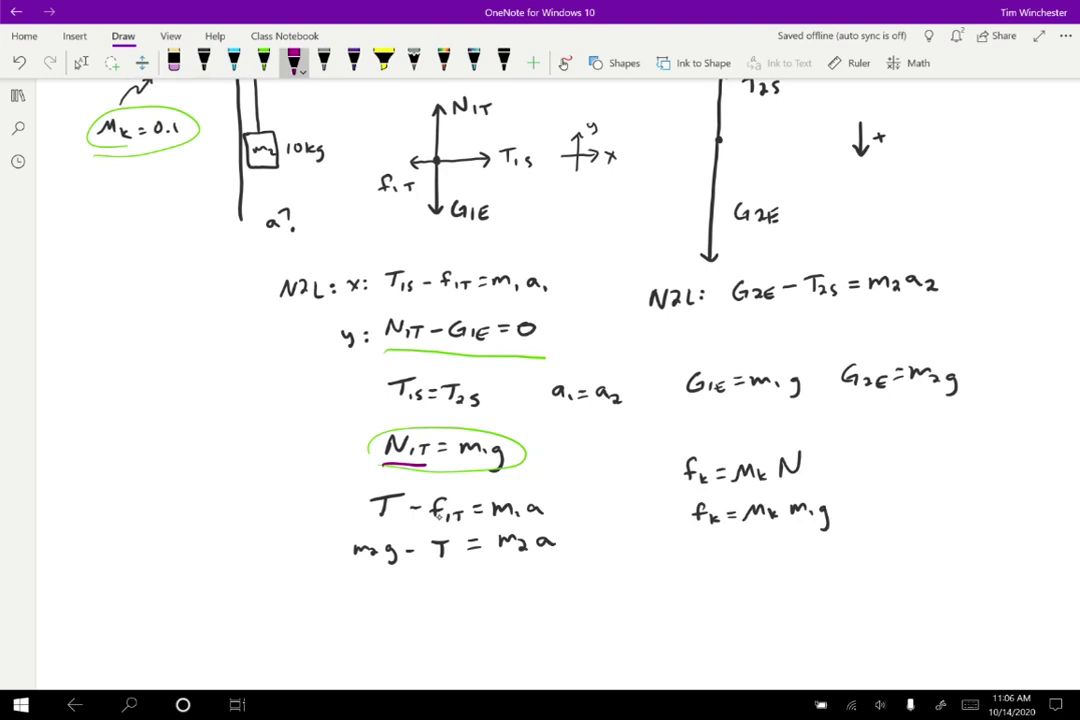
left_click_drag(425, 531, 465, 530)
left_click(204, 62)
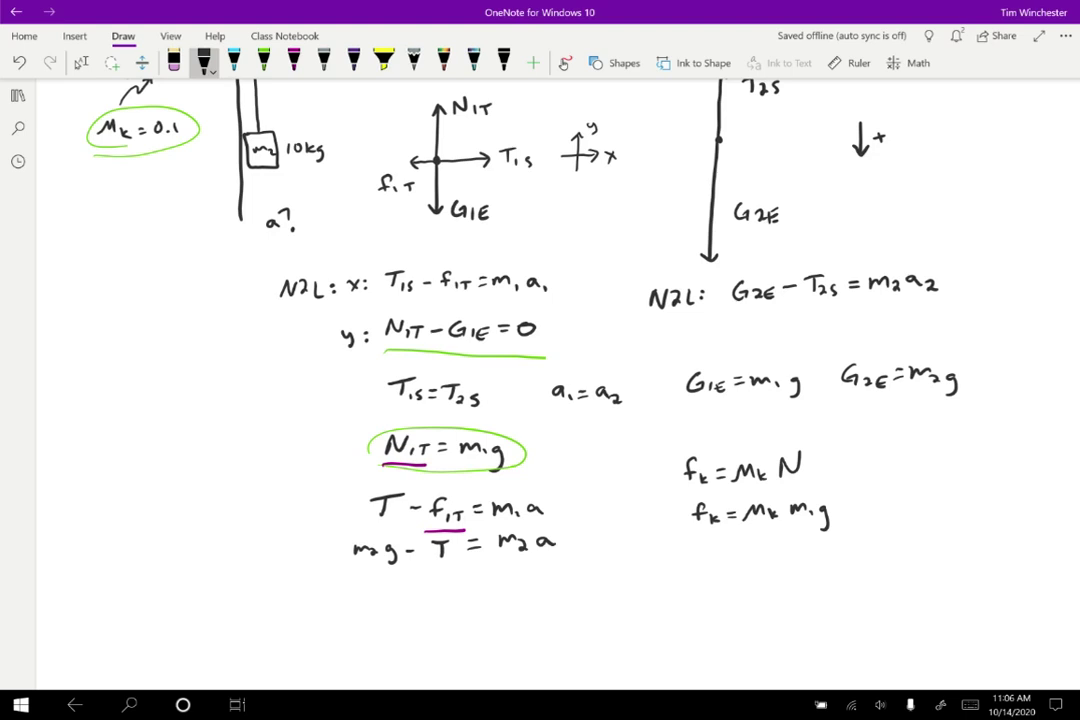
Write T − μk m1 g = m1 a below m2g − T = m2a
left_click_drag(362, 579, 388, 578)
mouse_move(376, 580)
left_mouse_down()
mouse_move(375, 597)
mouse_move(472, 595)
left_mouse_up()
left_click_drag(477, 590, 476, 596)
mouse_move(487, 585)
left_mouse_down()
mouse_move(482, 602)
mouse_move(510, 583)
left_mouse_up()
left_click_drag(498, 590, 537, 592)
left_click_drag(542, 589, 583, 590)
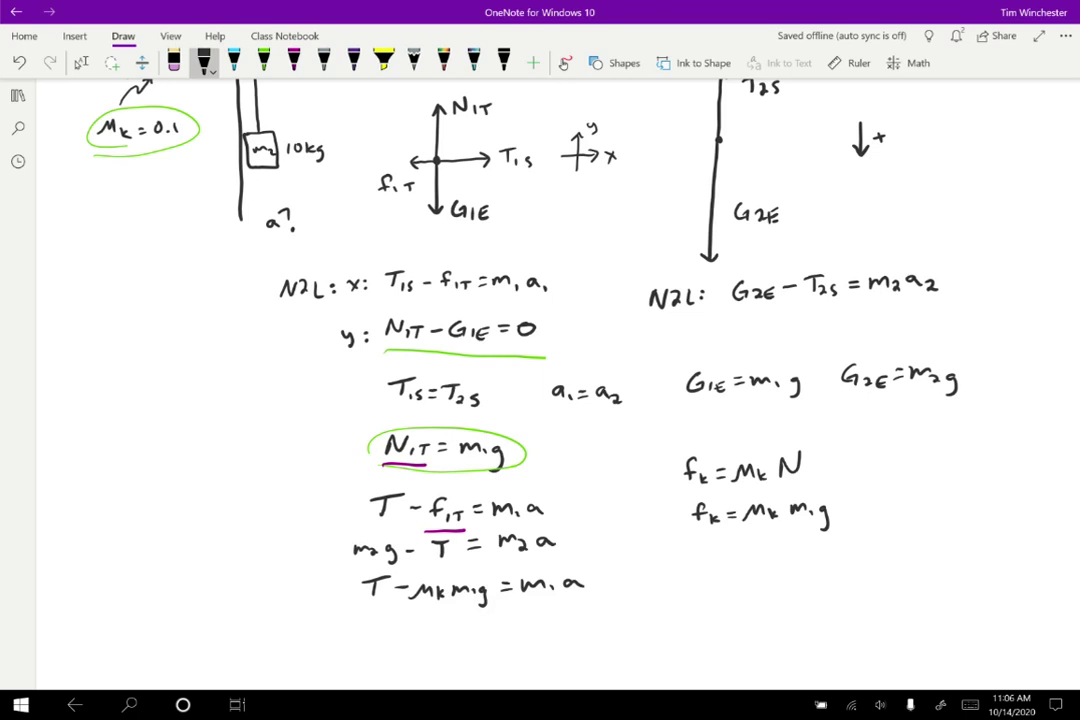
left_click(233, 62)
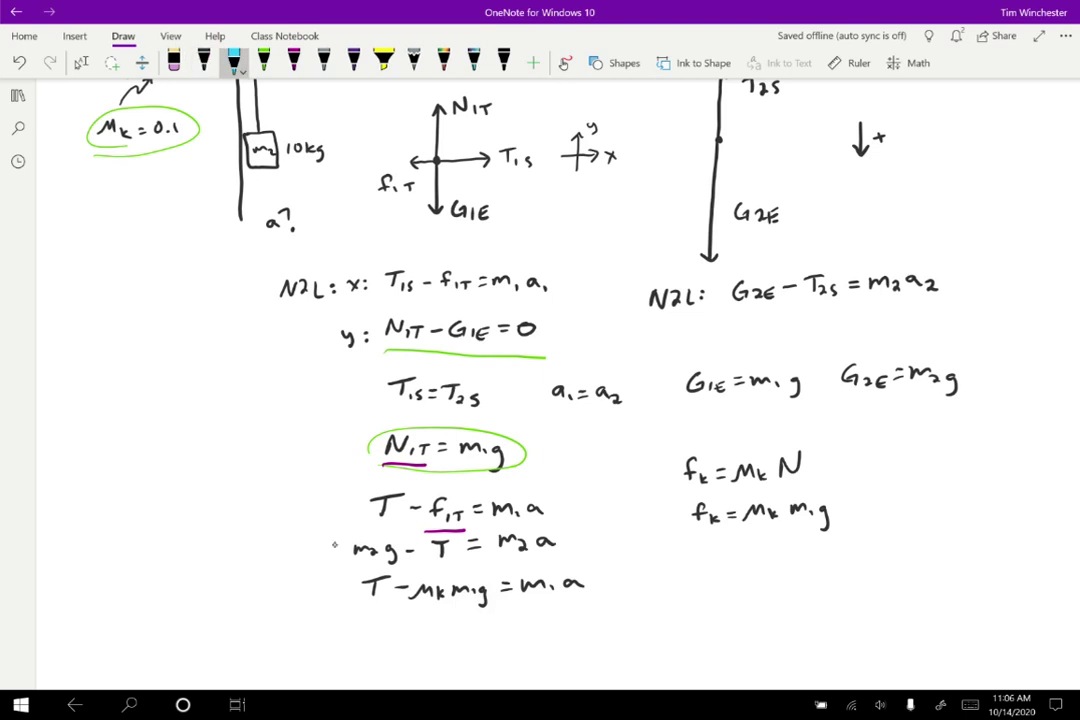
Bracket the two equations with a light-blue brace and write their sum m2g − μk m1 g = m2a + m1a
left_click_drag(340, 541, 322, 592)
left_click(203, 62)
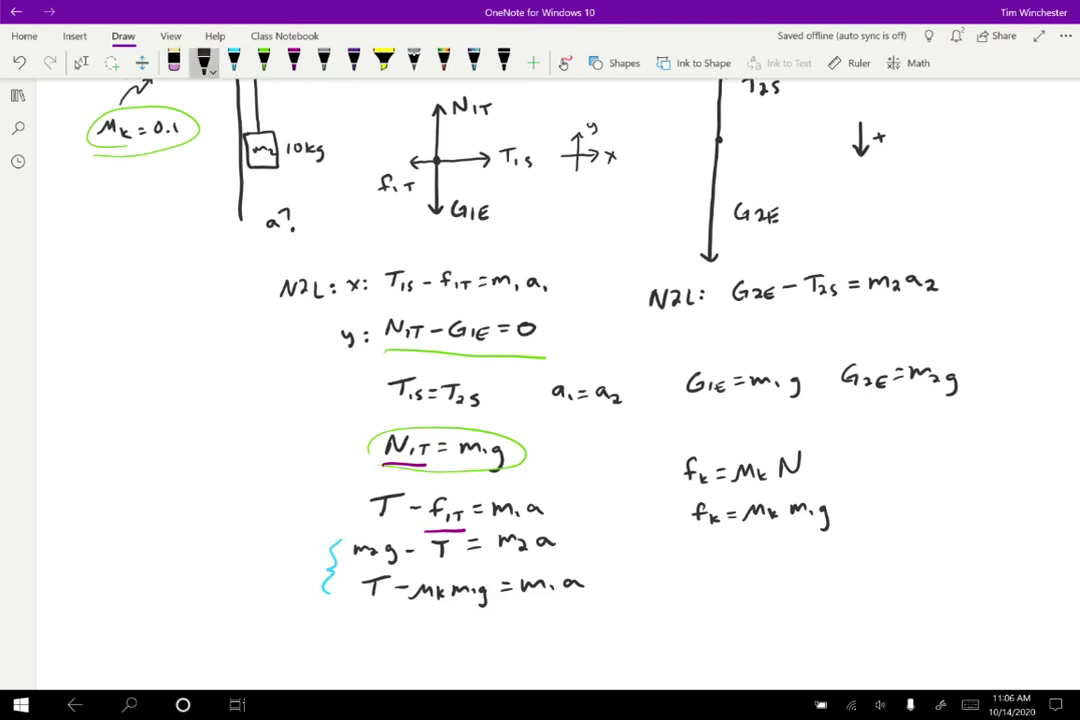
mouse_move(337, 626)
left_mouse_down()
mouse_move(339, 640)
mouse_move(378, 646)
mouse_move(415, 631)
mouse_move(487, 630)
mouse_move(481, 651)
left_mouse_up()
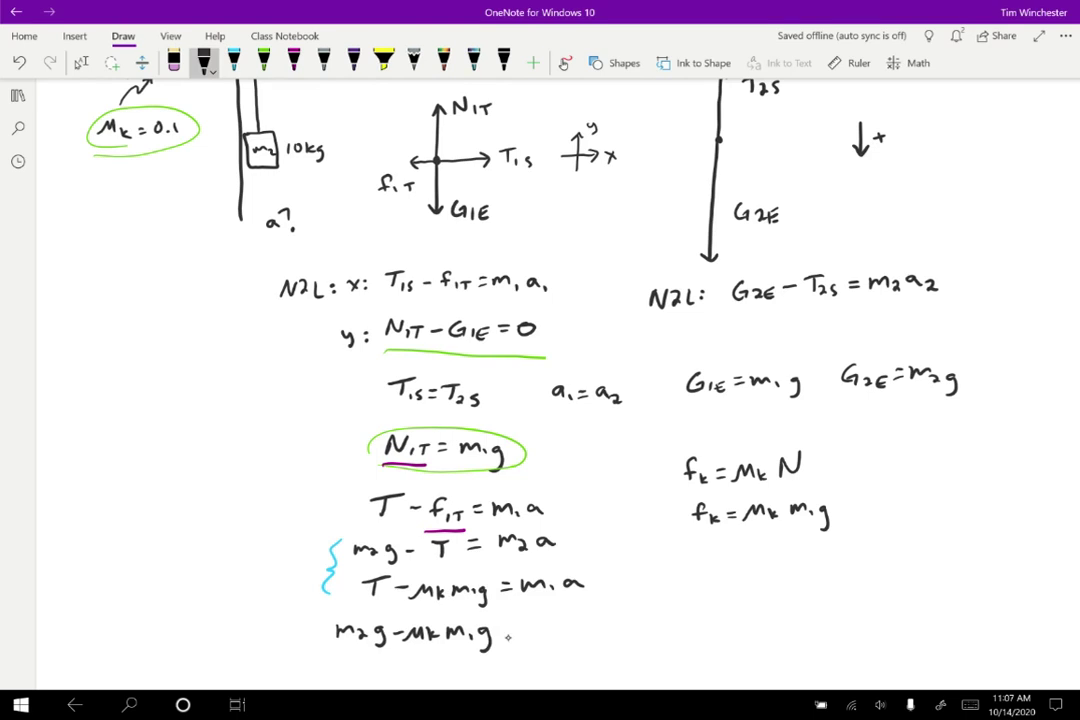
left_click_drag(504, 625, 575, 636)
mouse_move(590, 628)
left_mouse_down()
mouse_move(580, 634)
mouse_move(612, 629)
left_mouse_up()
mouse_move(604, 622)
left_mouse_down()
mouse_move(604, 637)
mouse_move(640, 632)
left_mouse_up()
mouse_move(645, 622)
left_mouse_down()
mouse_move(646, 638)
mouse_move(664, 636)
left_mouse_up()
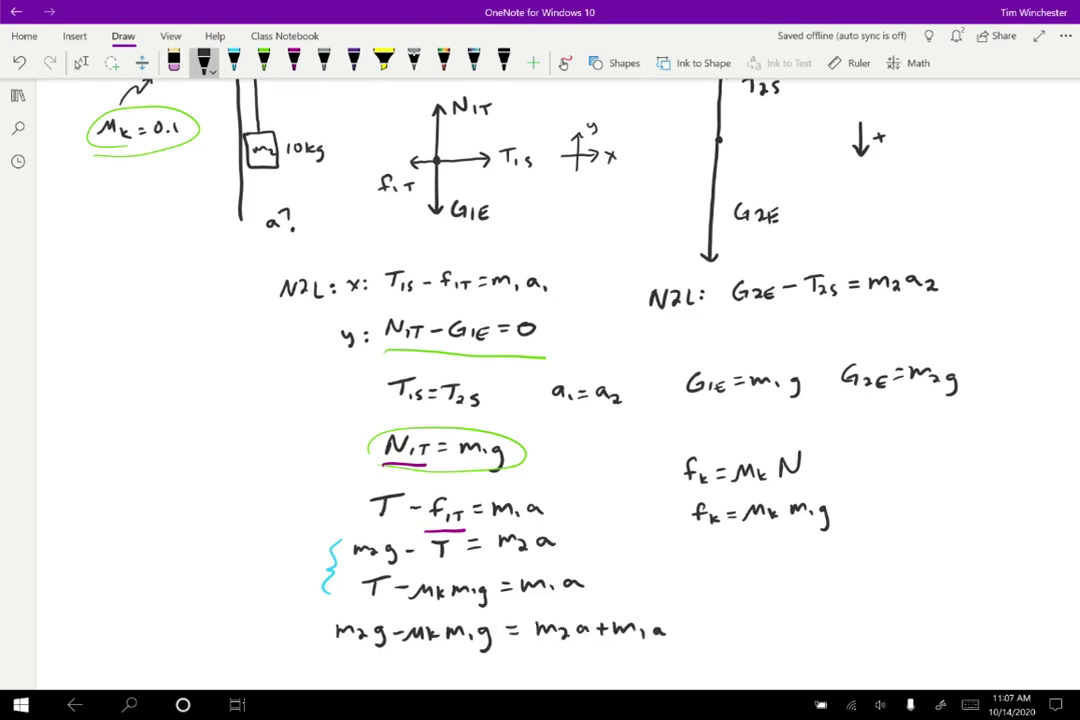
Write the factored line (m2 − μk m1)g = (m2 + m1)a
scroll(540, 380, "down", 3)
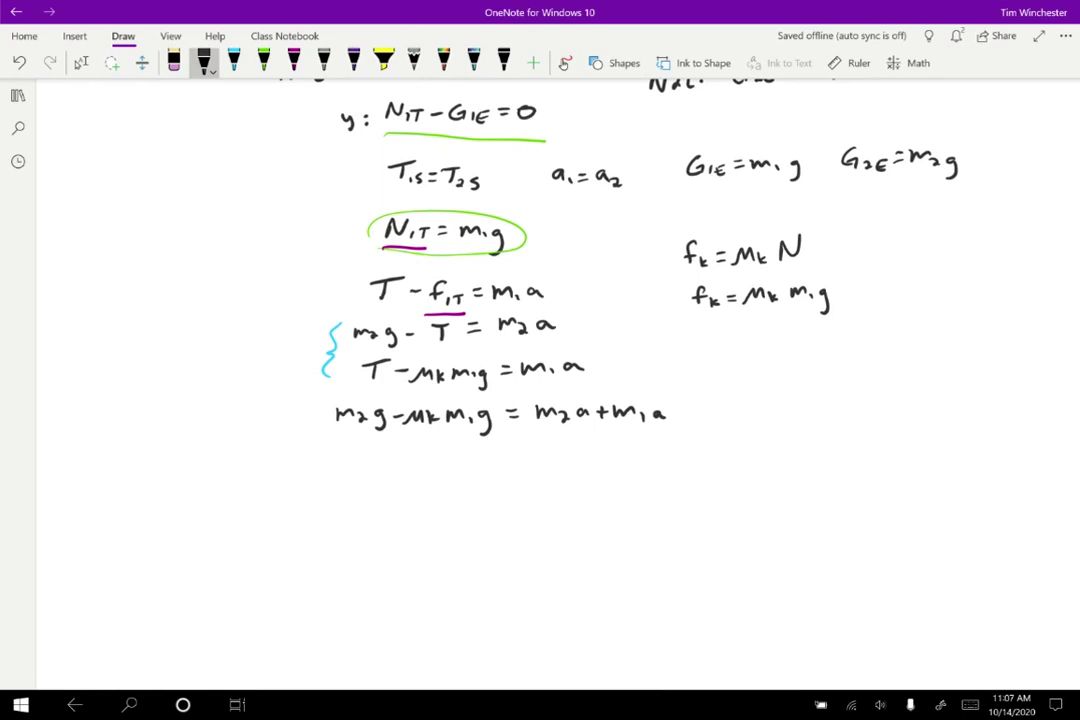
left_click_drag(340, 474, 386, 476)
left_click_drag(388, 470, 452, 474)
mouse_move(458, 464)
left_mouse_down()
mouse_move(460, 479)
mouse_move(482, 484)
left_mouse_up()
left_click_drag(341, 454, 338, 482)
mouse_move(507, 463)
left_mouse_down()
mouse_move(498, 487)
mouse_move(542, 462)
mouse_move(558, 470)
left_mouse_up()
left_click_drag(566, 468, 599, 463)
mouse_move(600, 460)
left_mouse_down()
mouse_move(614, 459)
mouse_move(607, 467)
left_mouse_up()
left_click_drag(617, 467, 649, 466)
mouse_move(659, 449)
left_mouse_down()
mouse_move(662, 468)
mouse_move(690, 467)
left_mouse_up()
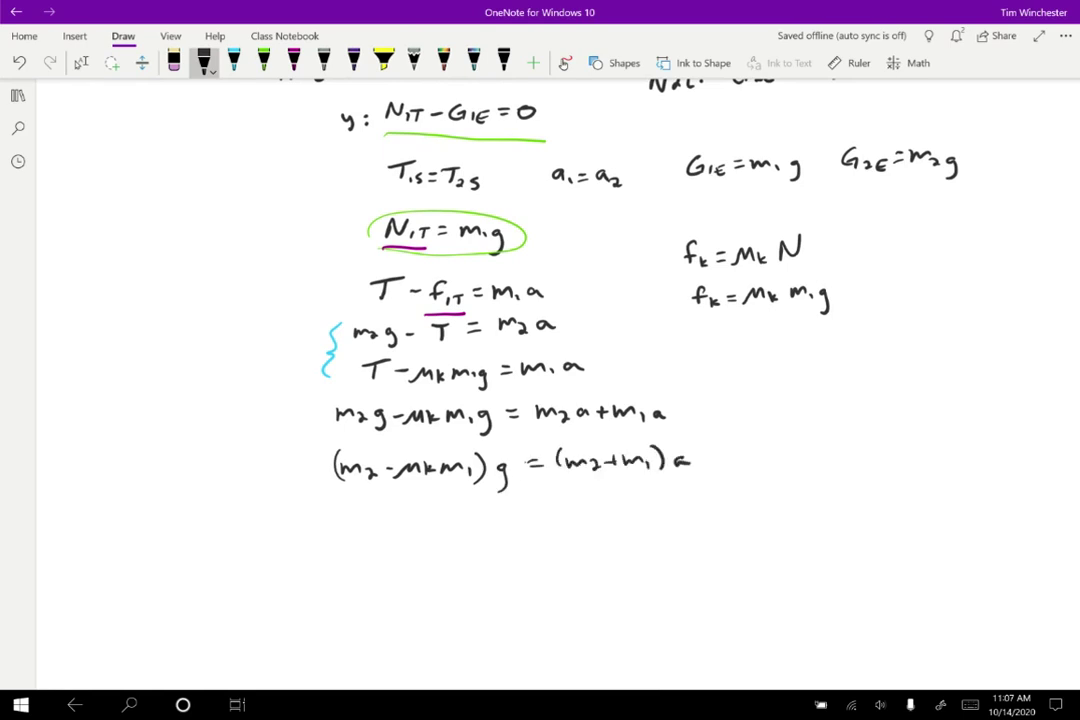
Write the solved result a = ((m2 − μk m1)/(m2 + m1)) g
mouse_move(409, 531)
left_mouse_down()
mouse_move(412, 540)
mouse_move(436, 531)
left_mouse_up()
mouse_move(422, 538)
left_mouse_down()
mouse_move(479, 511)
mouse_move(509, 518)
left_mouse_up()
left_click_drag(515, 515, 603, 518)
left_click_drag(469, 537, 605, 532)
mouse_move(486, 548)
left_mouse_down()
mouse_move(487, 560)
mouse_move(511, 558)
left_mouse_up()
mouse_move(513, 550)
left_mouse_down()
mouse_move(527, 560)
mouse_move(546, 553)
left_mouse_up()
mouse_move(538, 546)
left_mouse_down()
mouse_move(538, 560)
mouse_move(578, 552)
left_mouse_up()
left_click_drag(583, 548, 584, 558)
left_click_drag(612, 506, 613, 550)
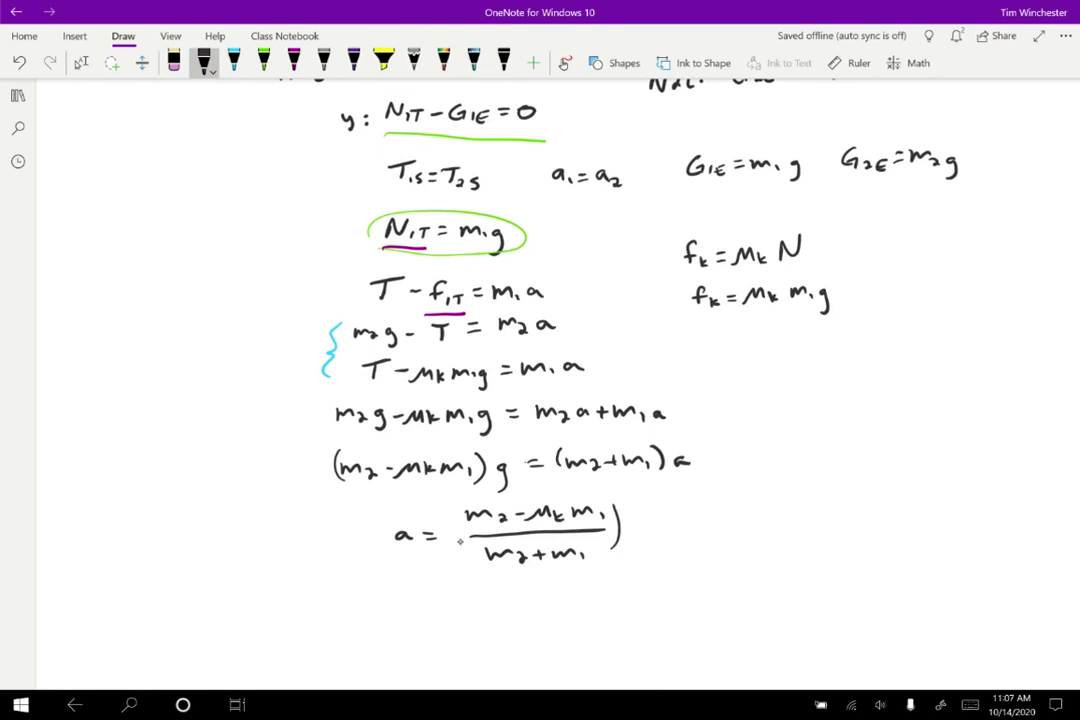
left_click_drag(461, 506, 459, 550)
left_click_drag(652, 527, 645, 546)
Circle the 5kg and 10kg mass labels on the pulley diagram in green, then return to Lasso Select
scroll(540, 380, "up", 5)
left_click(81, 62)
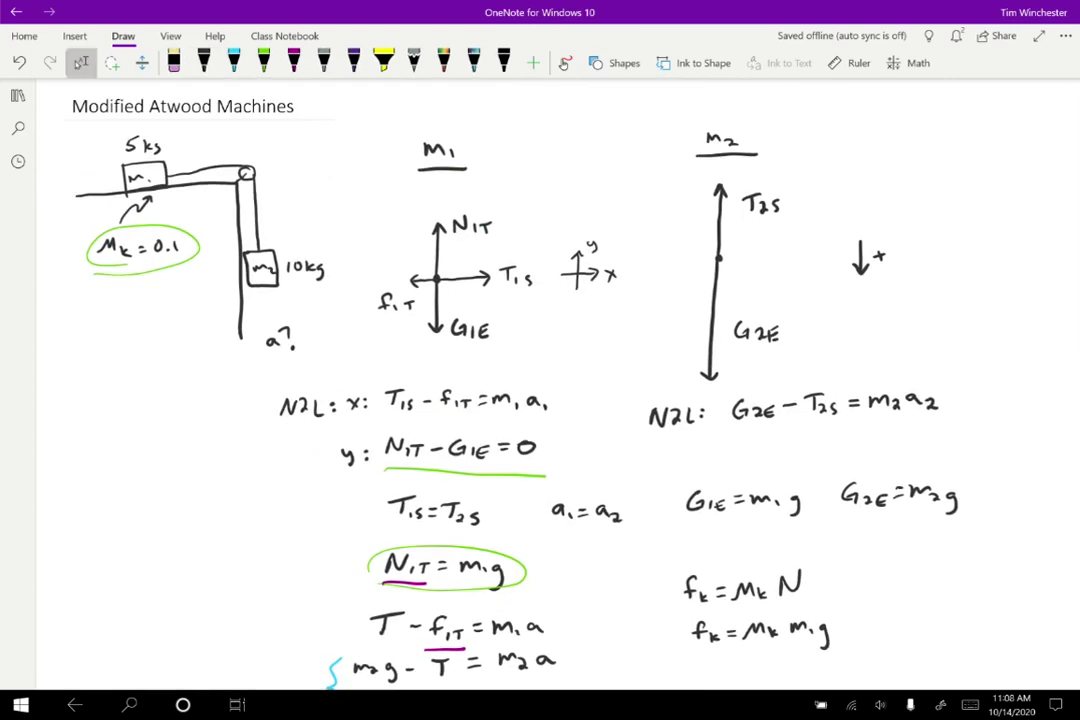
left_click(264, 62)
left_click_drag(150, 135, 145, 134)
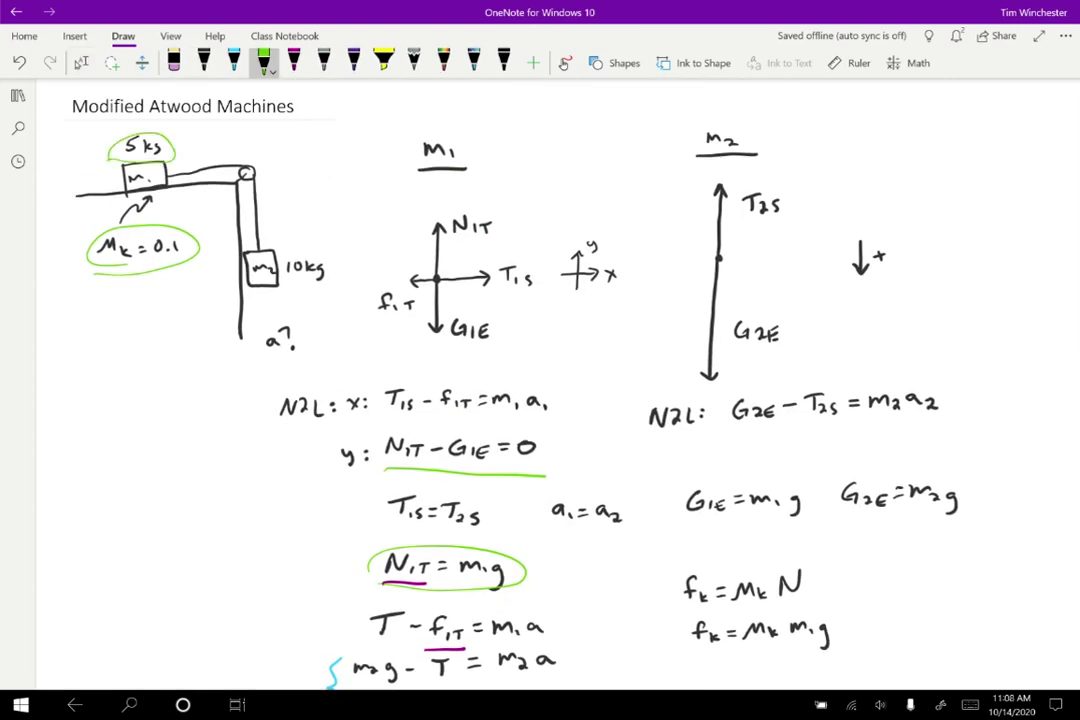
mouse_move(288, 285)
left_mouse_down()
mouse_move(322, 281)
mouse_move(288, 280)
left_mouse_up()
scroll(540, 380, "down", 5)
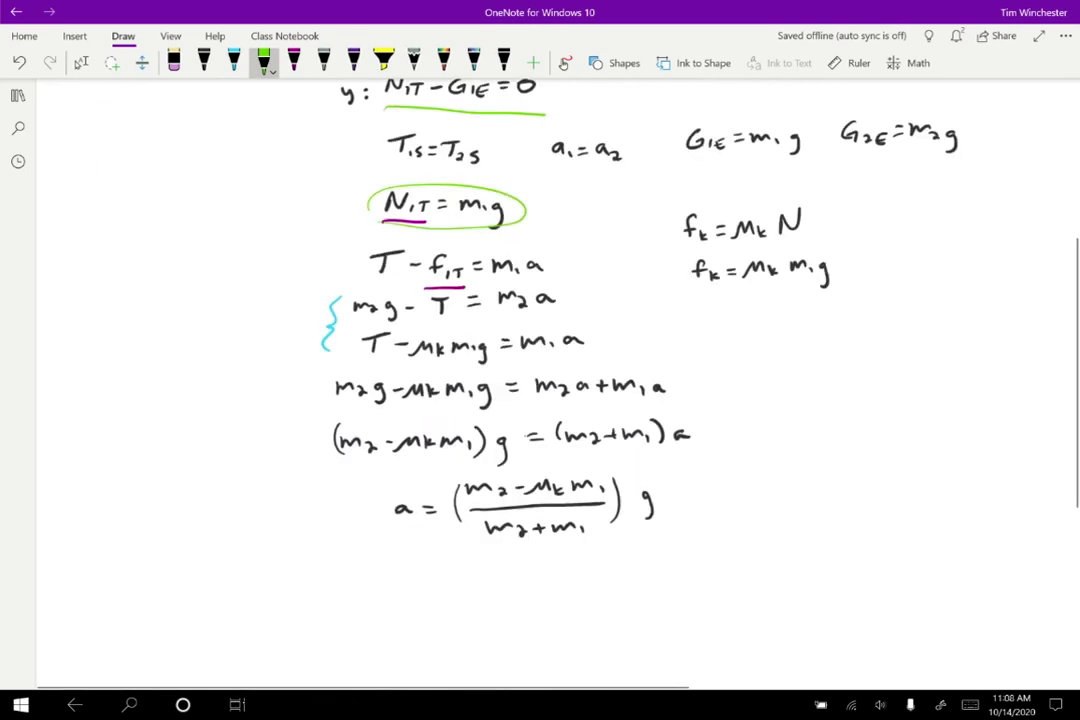
left_click(81, 62)
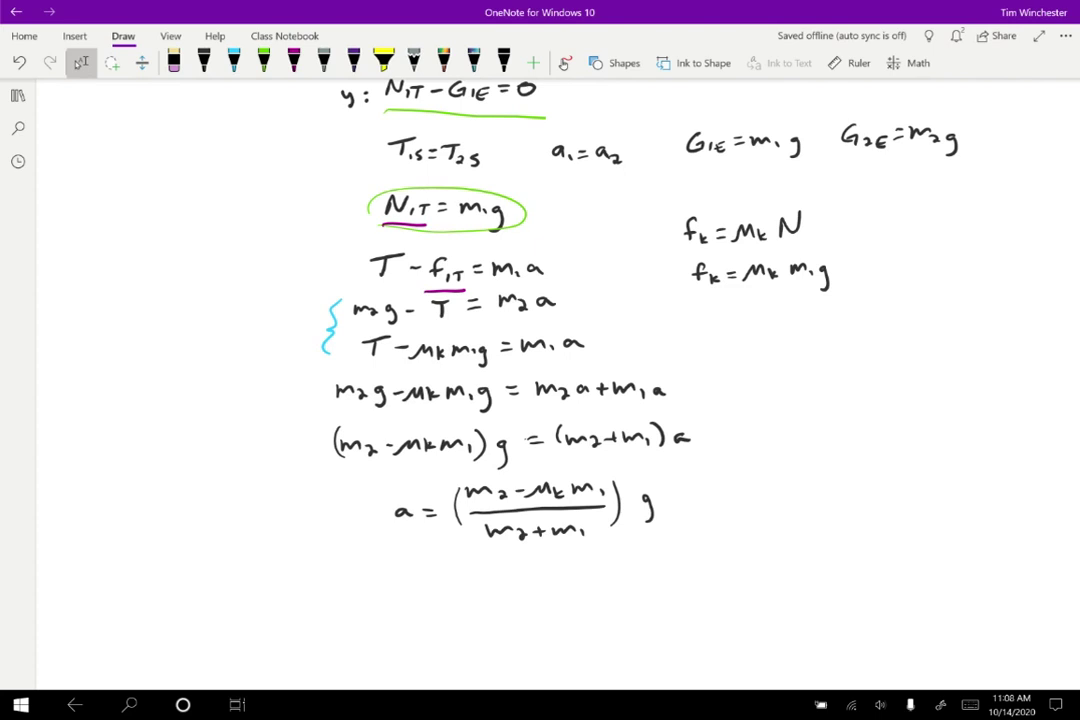
Write Ex: and sketch block m1 on a θ incline pulled over a pulley by hanging m2, labelled a and μk
scroll(470, 330, "down", 5)
left_click(204, 62)
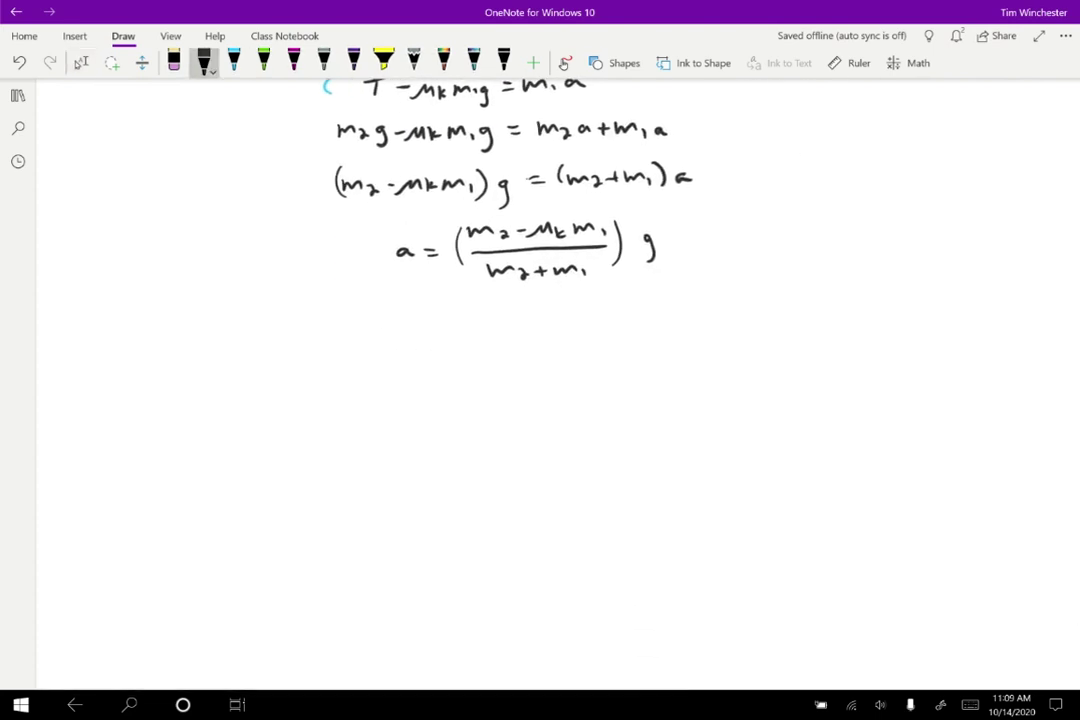
mouse_move(86, 307)
left_mouse_down()
mouse_move(100, 306)
mouse_move(100, 322)
mouse_move(124, 320)
left_mouse_up()
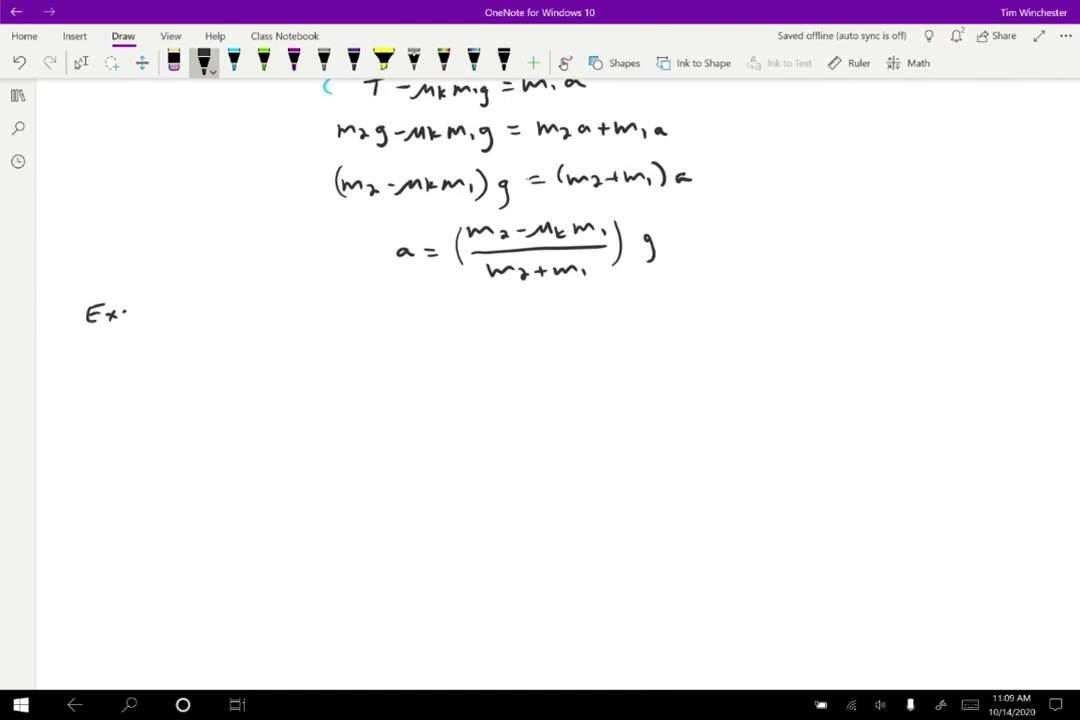
left_click(126, 318)
mouse_move(161, 462)
left_mouse_down()
mouse_move(306, 345)
mouse_move(305, 450)
mouse_move(180, 463)
mouse_move(224, 464)
mouse_move(193, 462)
mouse_move(206, 452)
left_mouse_up()
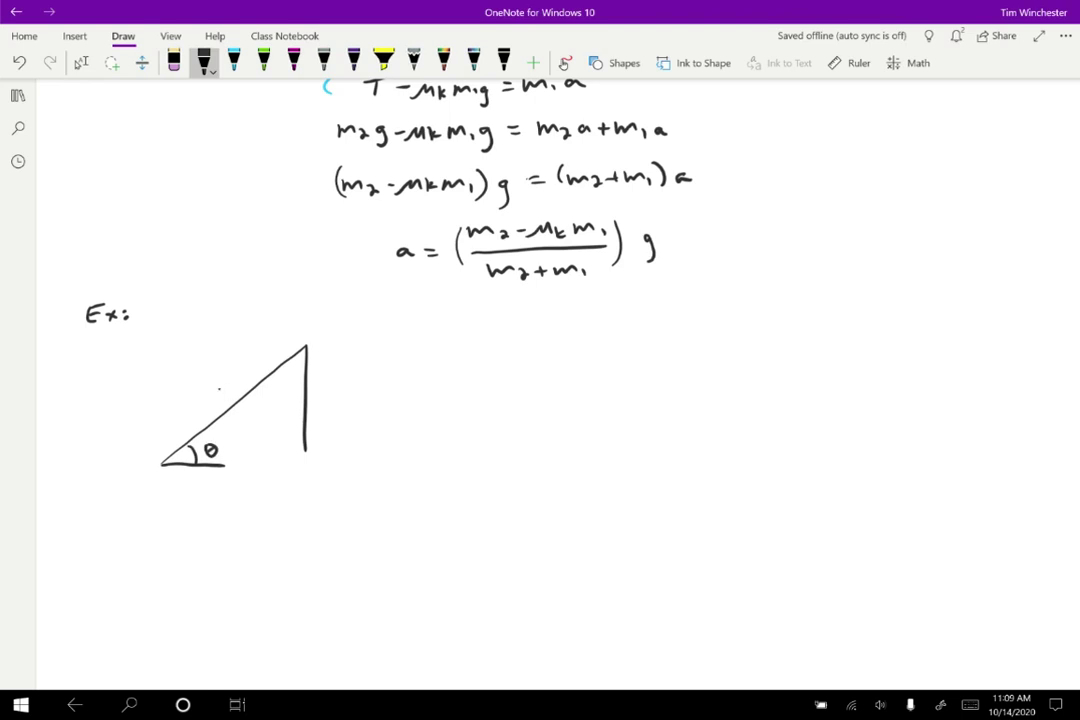
mouse_move(220, 389)
left_mouse_down()
mouse_move(231, 405)
mouse_move(256, 370)
mouse_move(265, 381)
mouse_move(311, 340)
mouse_move(321, 380)
left_mouse_up()
mouse_move(310, 378)
left_mouse_down()
mouse_move(341, 415)
mouse_move(311, 413)
mouse_move(339, 416)
left_mouse_up()
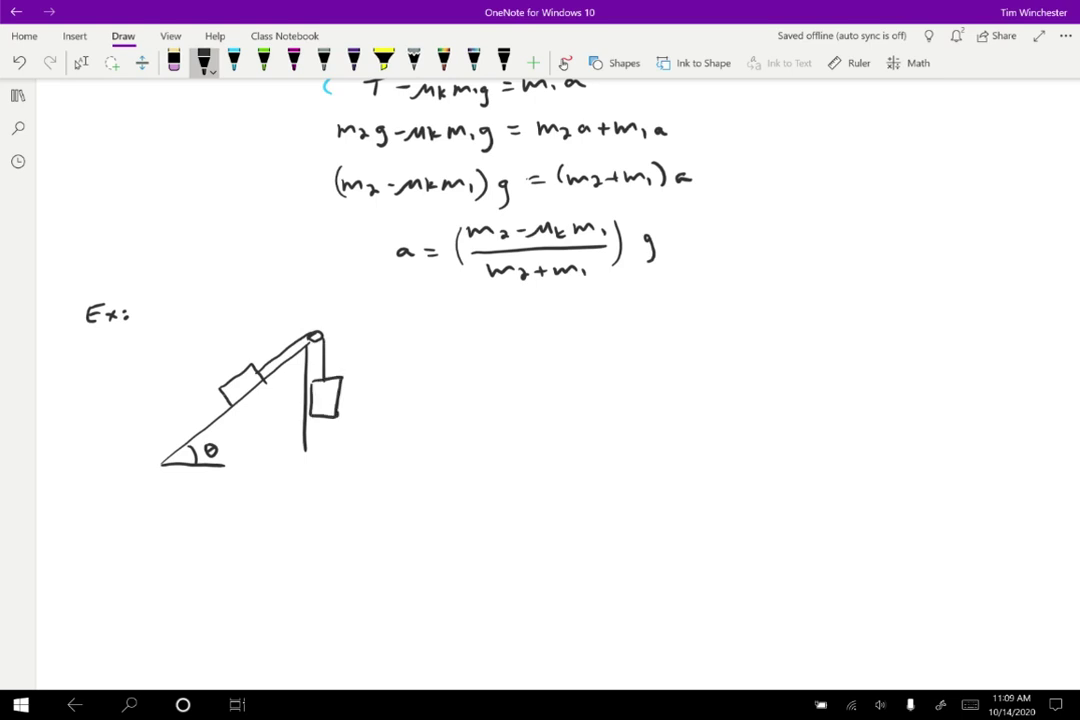
left_click_drag(218, 368, 236, 366)
left_click_drag(239, 358, 241, 364)
left_click_drag(317, 406, 336, 406)
left_click_drag(259, 406, 268, 443)
left_click_drag(280, 429, 282, 442)
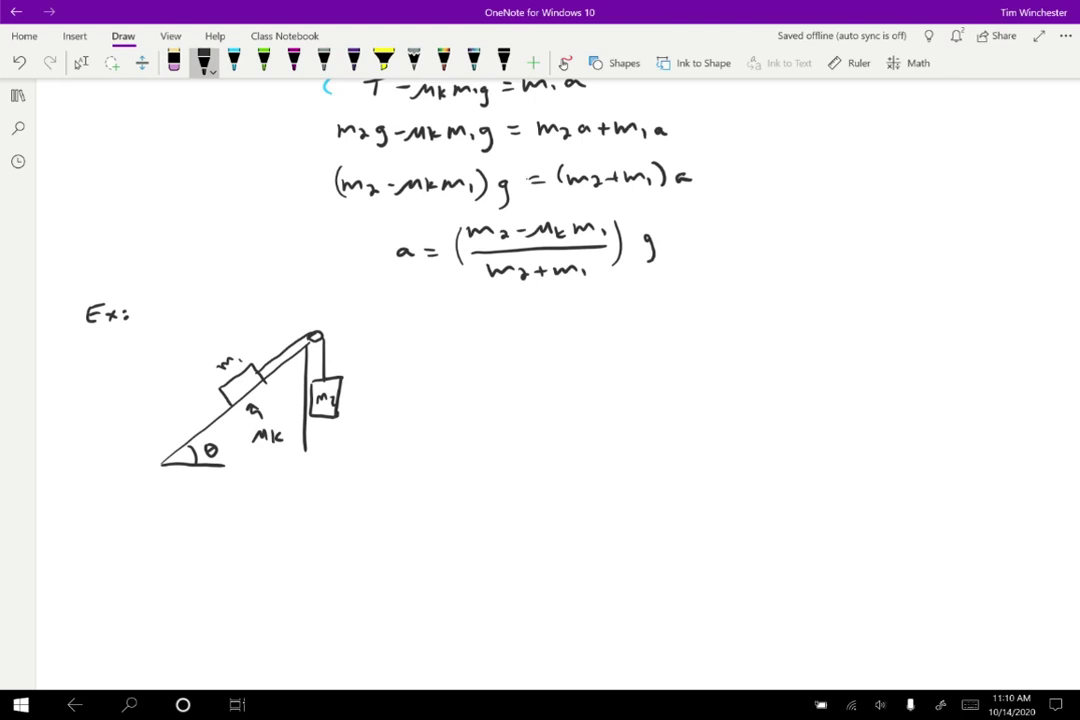
Add underlined m1 and m2 headings beside the sketch and mark the centre of m1's diagram
left_click_drag(456, 348, 487, 348)
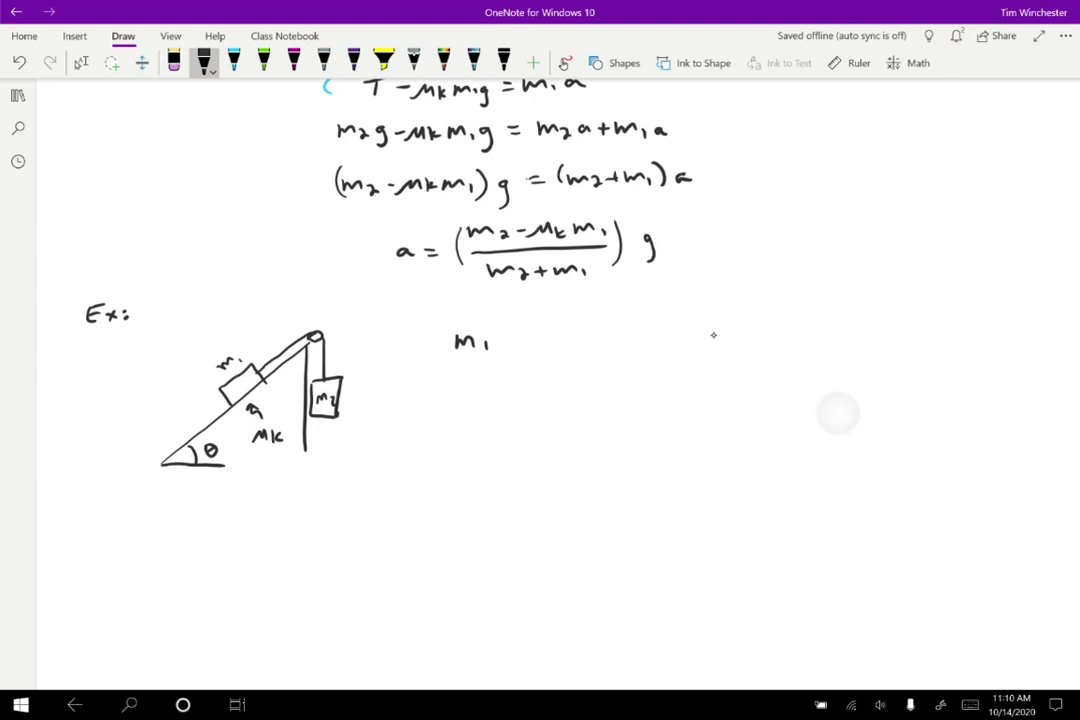
mouse_move(727, 341)
left_mouse_down()
mouse_move(767, 340)
mouse_move(771, 350)
left_mouse_up()
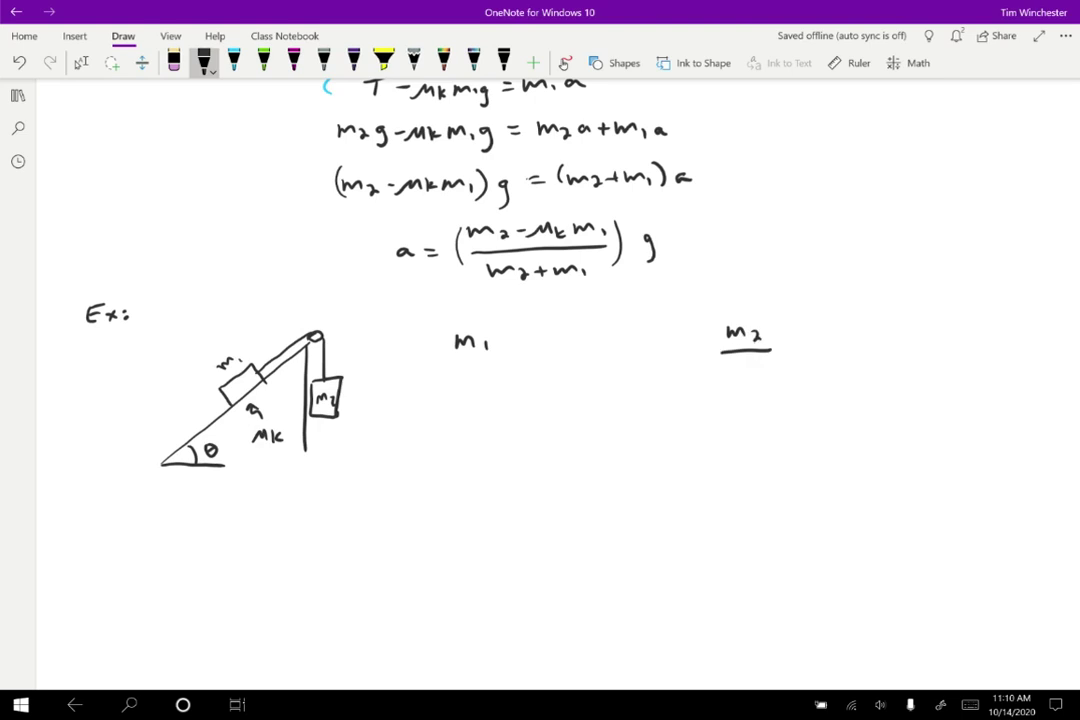
left_click_drag(445, 361, 496, 359)
left_click(463, 443)
Draw m1's downward gravity arrow G1E and up-left normal arrow N1R in black
scroll(540, 400, "up", 3)
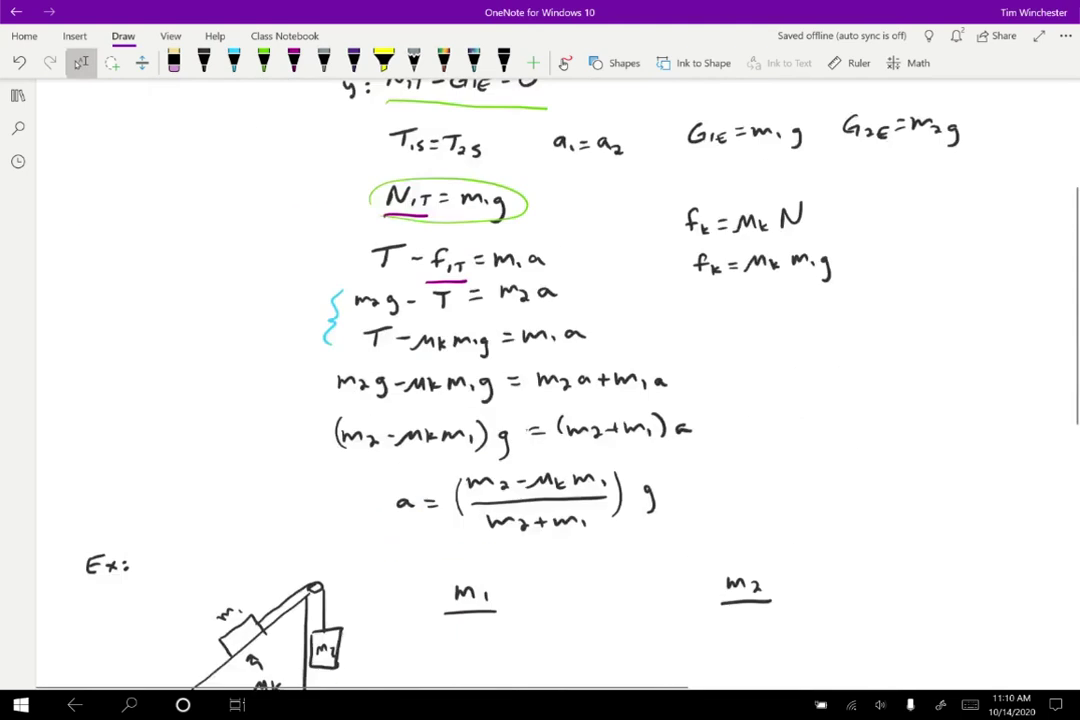
scroll(540, 400, "down", 4)
scroll(540, 400, "up", 1)
left_click(204, 62)
mouse_move(463, 314)
left_mouse_down()
mouse_move(462, 372)
mouse_move(483, 360)
mouse_move(520, 368)
mouse_move(506, 360)
mouse_move(505, 369)
left_mouse_up()
left_click(19, 62)
left_click_drag(519, 359, 519, 371)
mouse_move(463, 315)
left_mouse_down()
mouse_move(435, 277)
mouse_move(448, 252)
mouse_move(452, 262)
left_mouse_up()
mouse_move(461, 250)
left_mouse_down()
mouse_move(461, 262)
mouse_move(474, 262)
left_mouse_up()
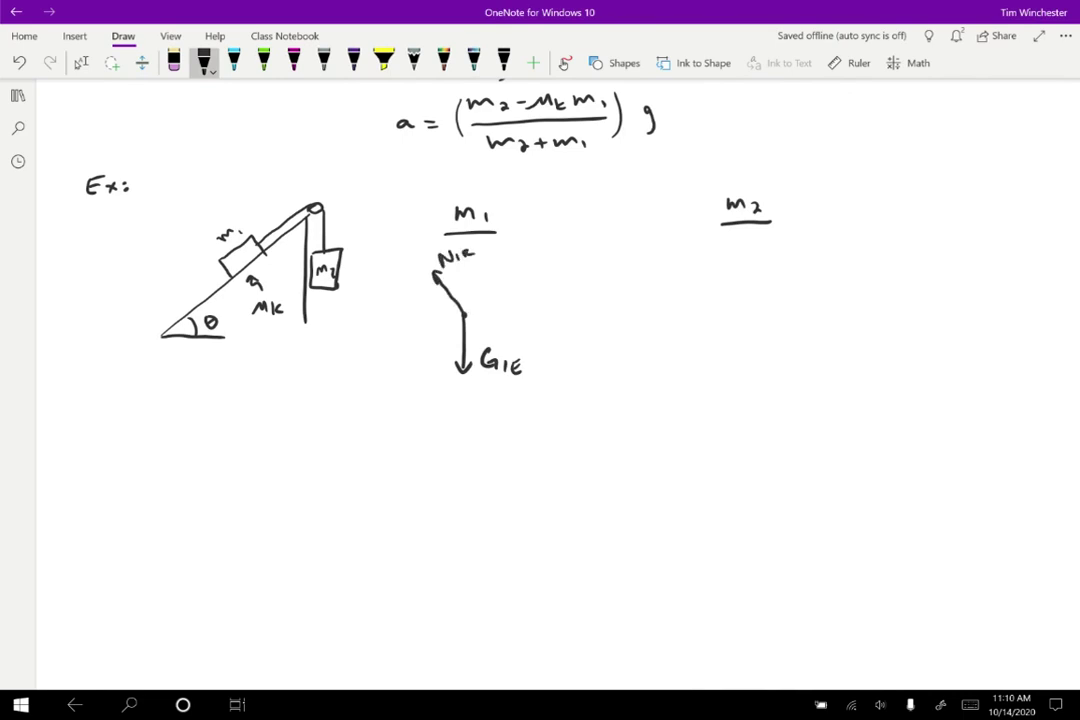
Add the tension arrow T up the incline and erase the mistaken f1R label
left_click_drag(464, 314, 490, 298)
mouse_move(502, 297)
left_mouse_down()
mouse_move(510, 285)
mouse_move(535, 297)
left_mouse_up()
left_click(527, 296)
left_click_drag(464, 312, 494, 271)
mouse_move(484, 272)
left_mouse_down()
mouse_move(494, 280)
mouse_move(515, 255)
left_mouse_up()
left_click_drag(508, 256, 508, 268)
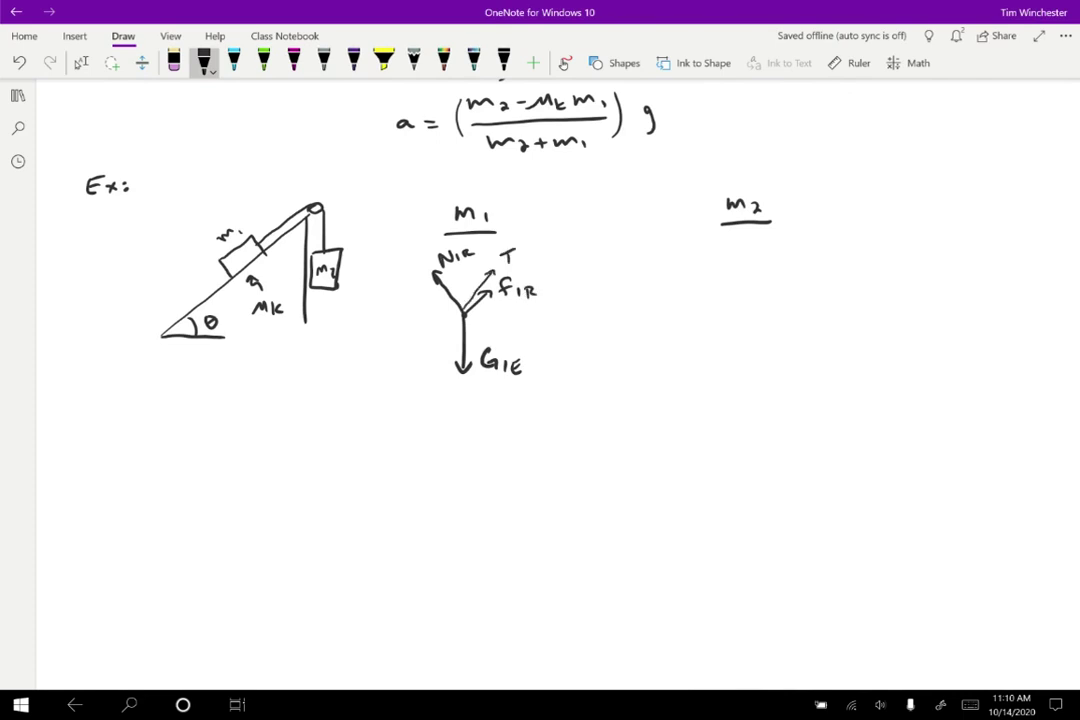
left_click(174, 62)
mouse_move(500, 290)
left_mouse_down()
mouse_move(512, 291)
mouse_move(478, 303)
left_mouse_up()
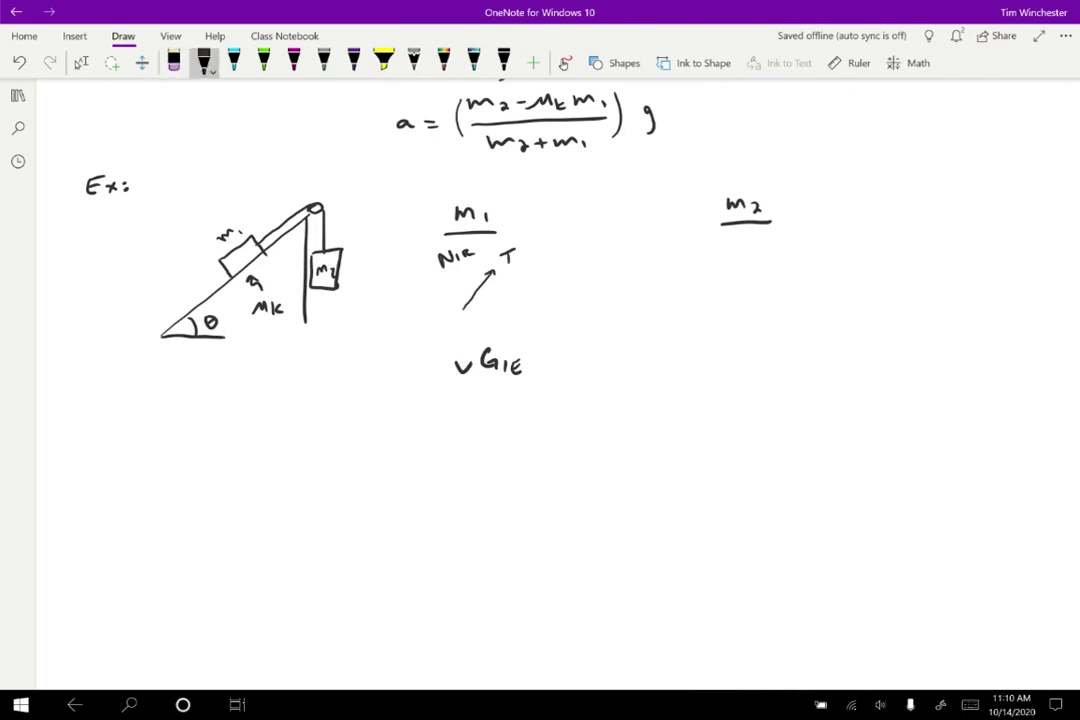
left_click(204, 62)
Restore the erased ink, draw friction f1R down the incline, relabel tension T1S, and sketch tilted x–y axes
key("ctrl+z")
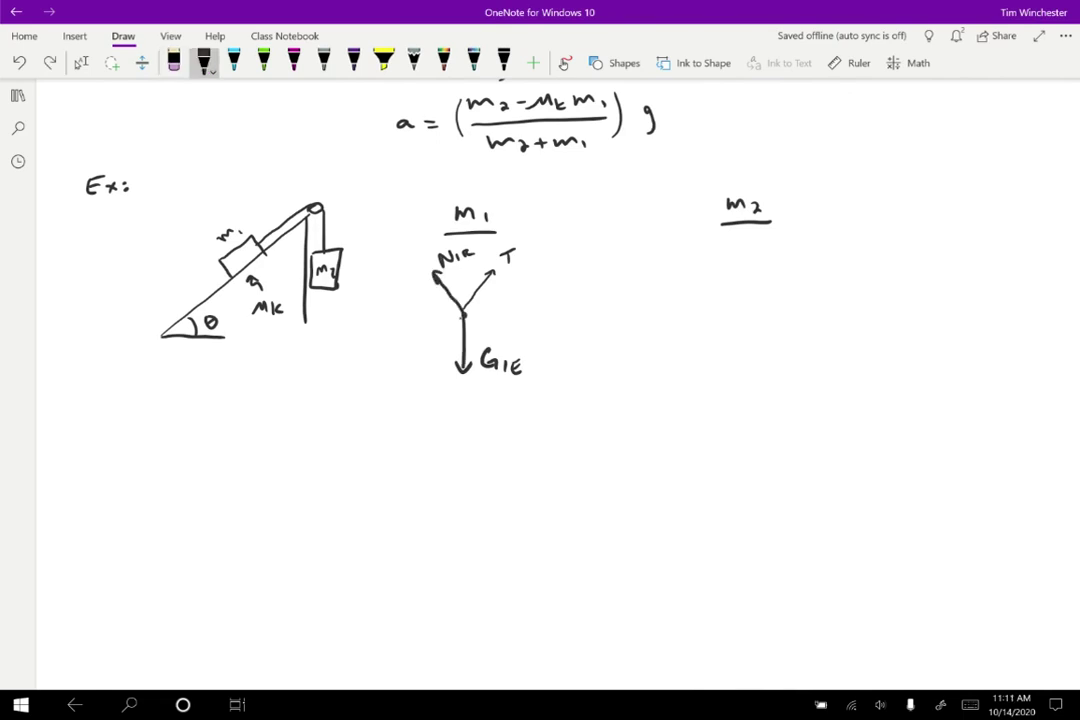
mouse_move(462, 316)
left_mouse_down()
mouse_move(399, 358)
mouse_move(430, 357)
left_mouse_up()
left_click_drag(515, 256, 525, 266)
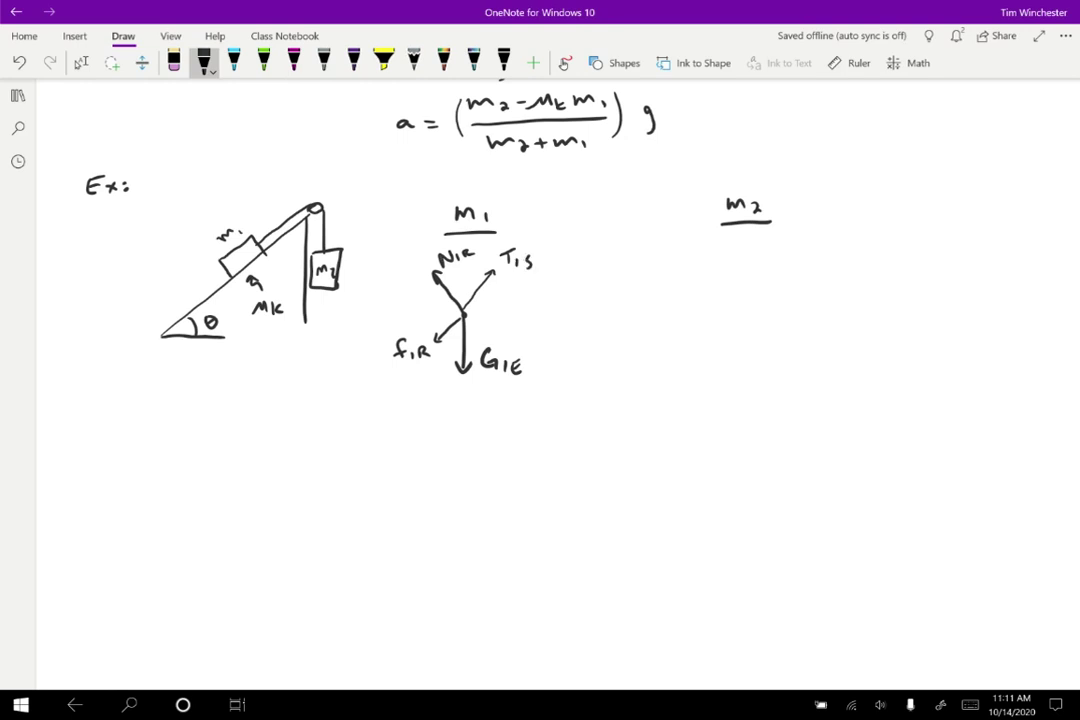
mouse_move(414, 410)
left_mouse_down()
mouse_move(448, 453)
mouse_move(454, 413)
mouse_move(472, 413)
left_mouse_up()
left_click_drag(472, 406, 426, 408)
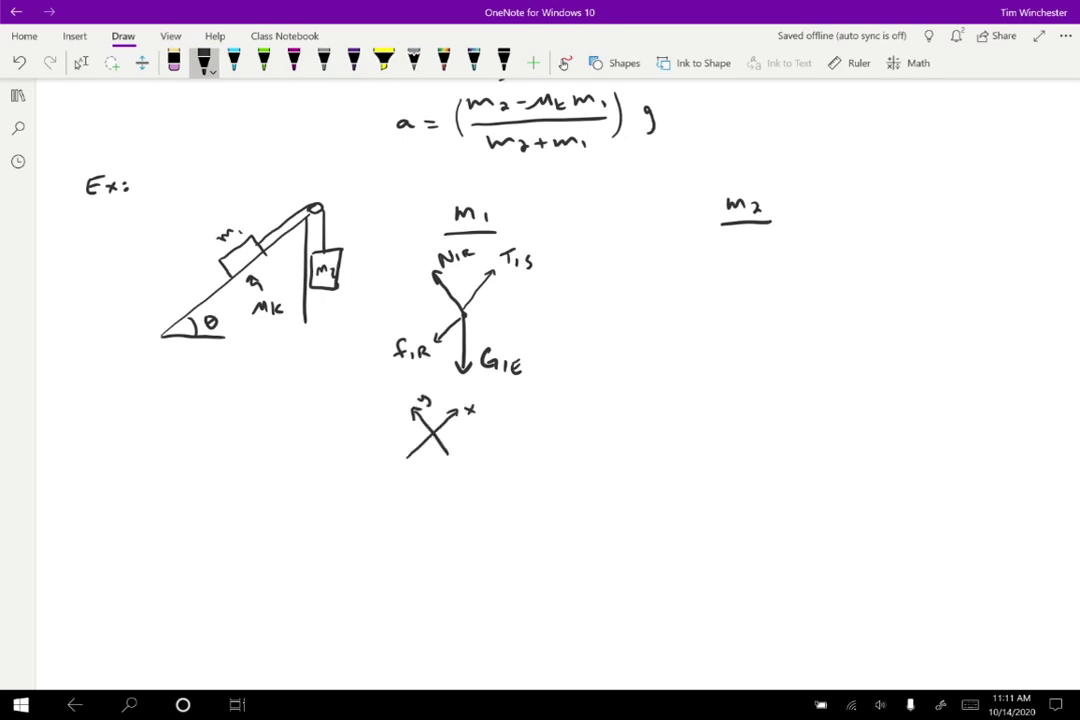